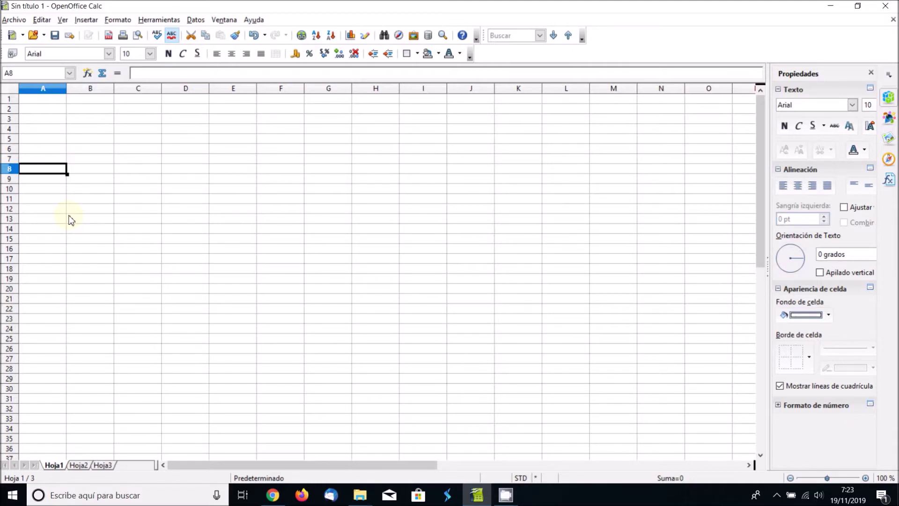
- Enter the labels "Cap a financiar", "Interes" and "Periodo" in cells A3 to A5
left_click(45, 126)
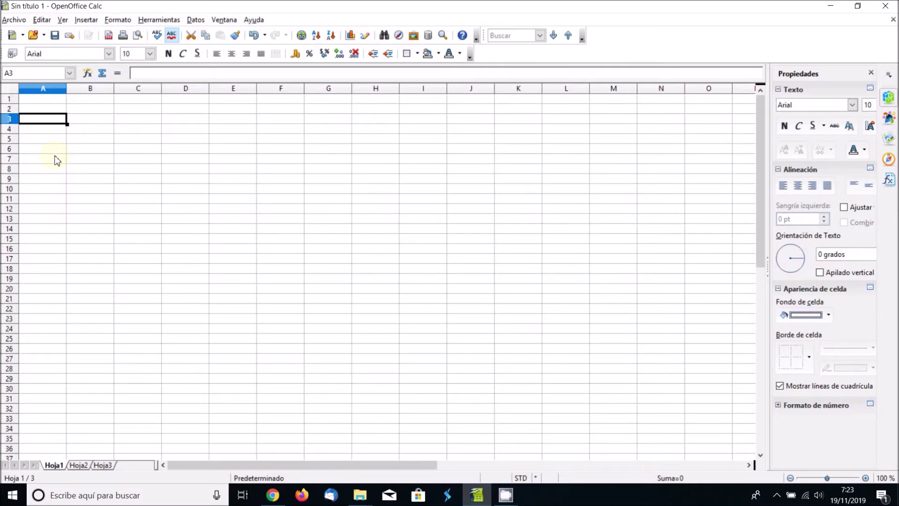
key("F2")
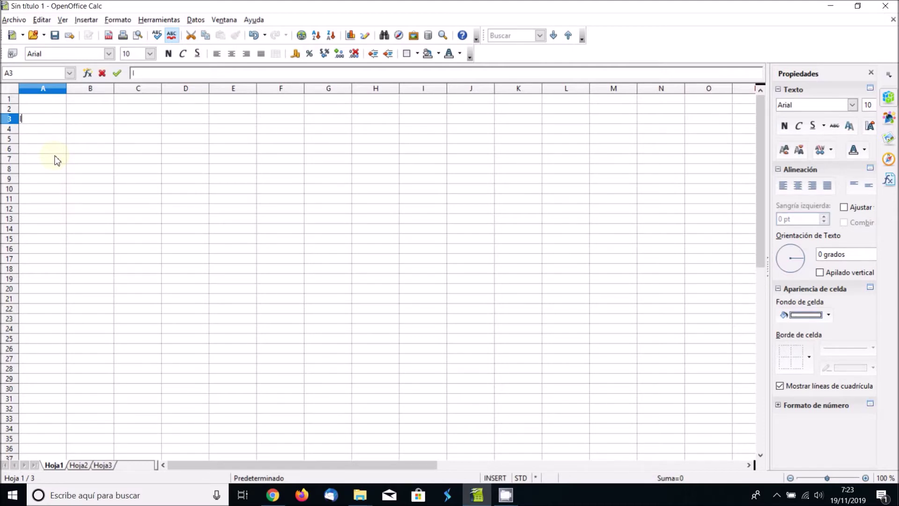
type("Cap a financiar")
key("Return")
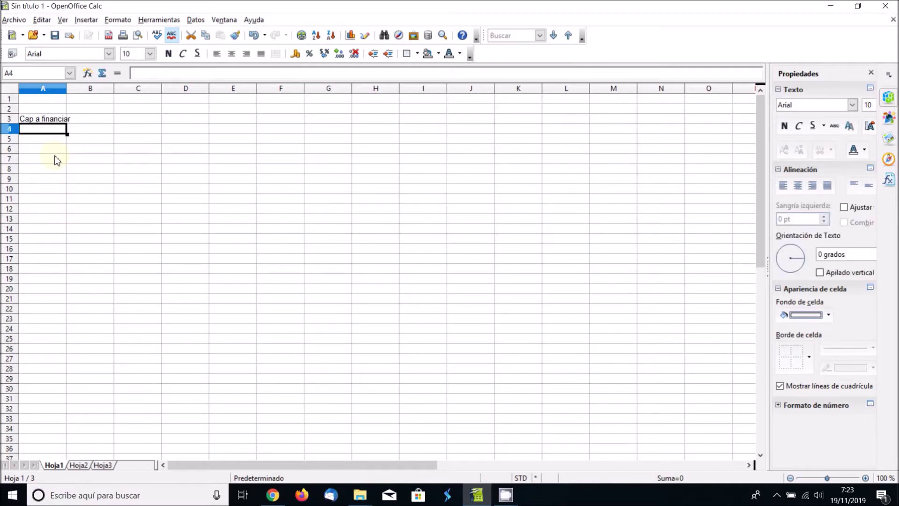
type("Interes")
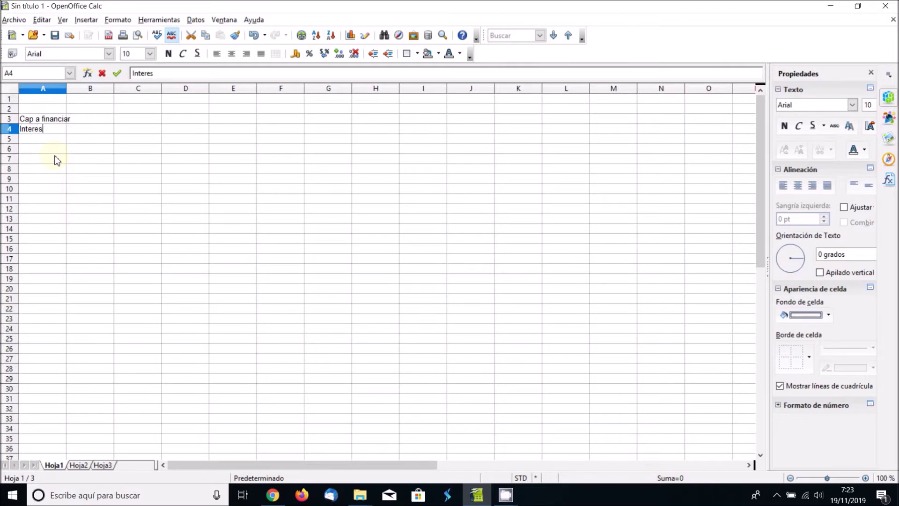
key("Return")
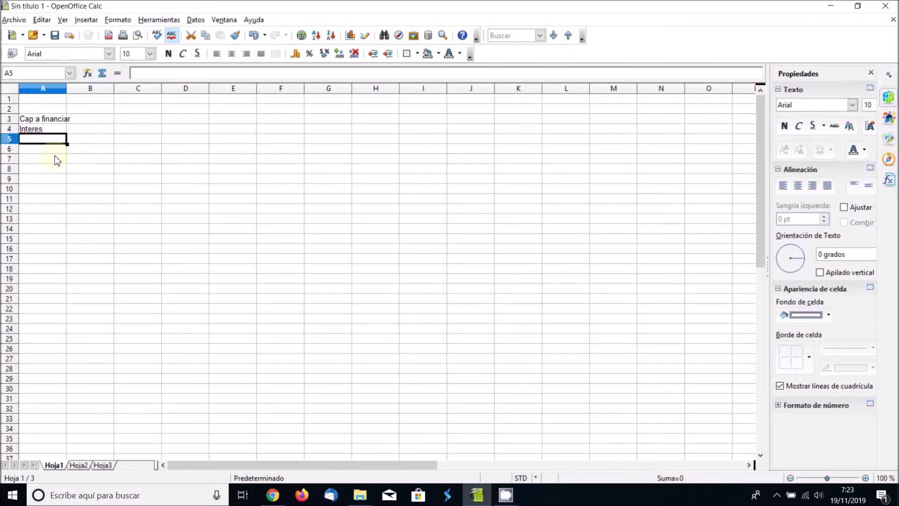
type("Per")
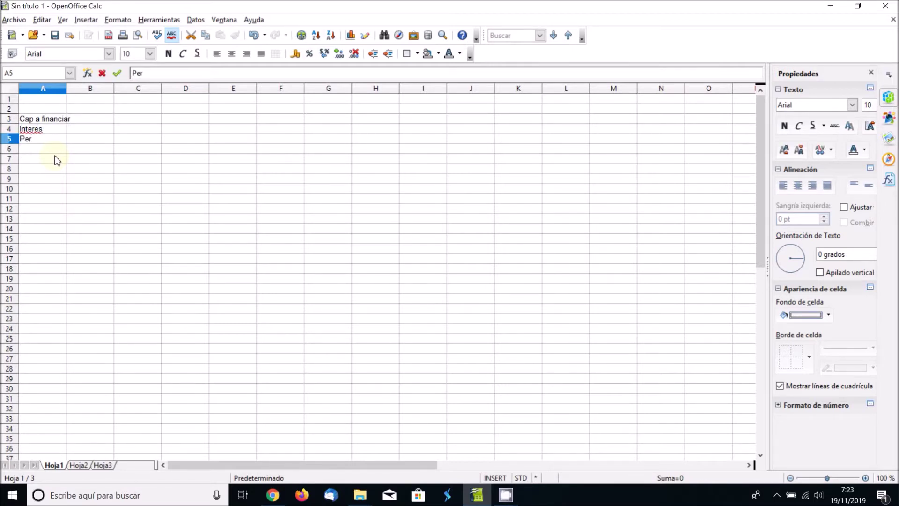
type("iodo")
key("Return")
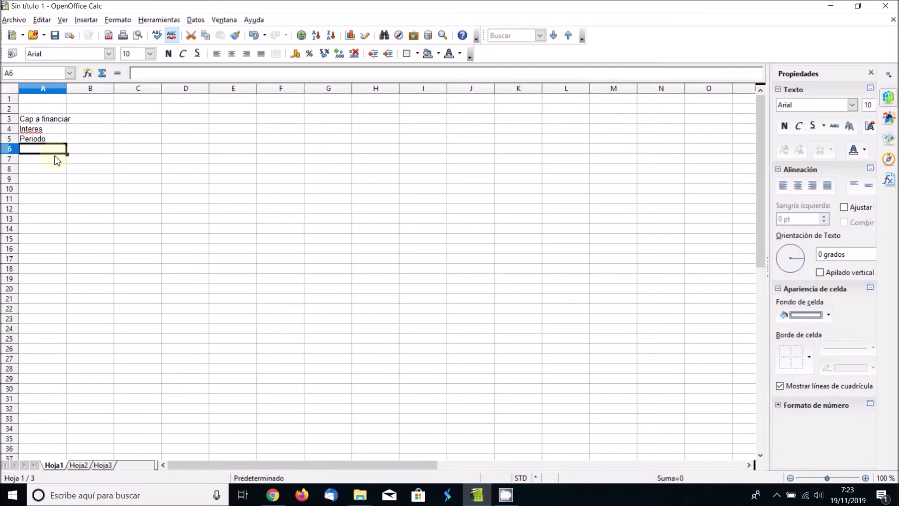
- Enter the labels "Tiempo" and "Cuota" in A6 and A7, and widen column A to fit its longest label
type("Tiempo")
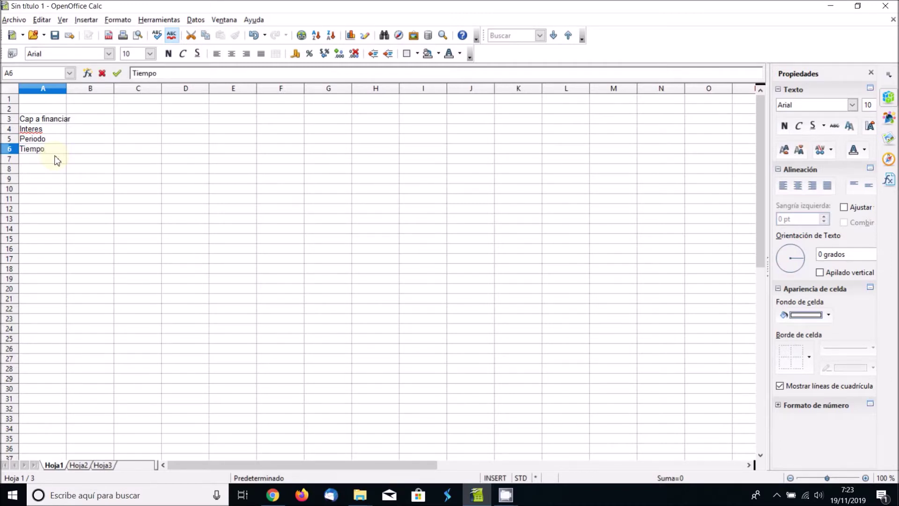
key("Return")
type("Cuota")
key("Tab")
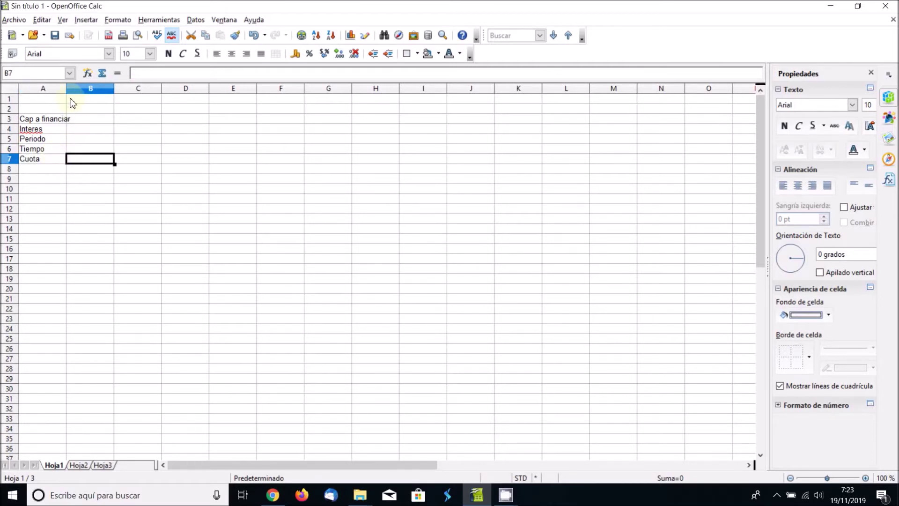
left_click_drag(68, 88, 73, 90)
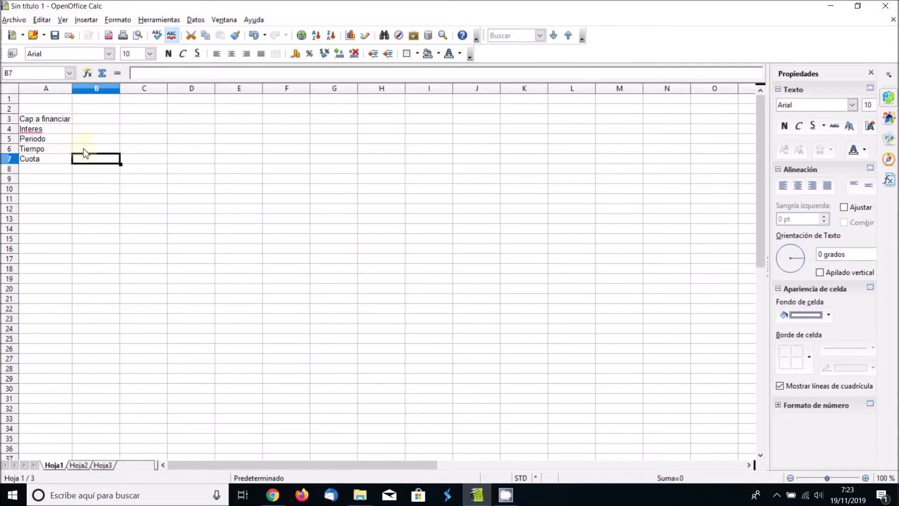
- Enter an interest rate of 10,48% in cell B4
left_click(90, 133)
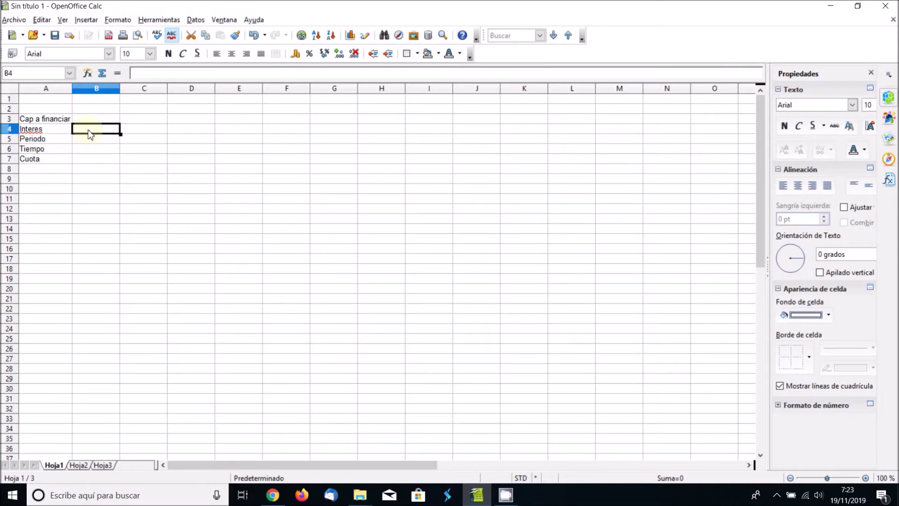
type("10,48")
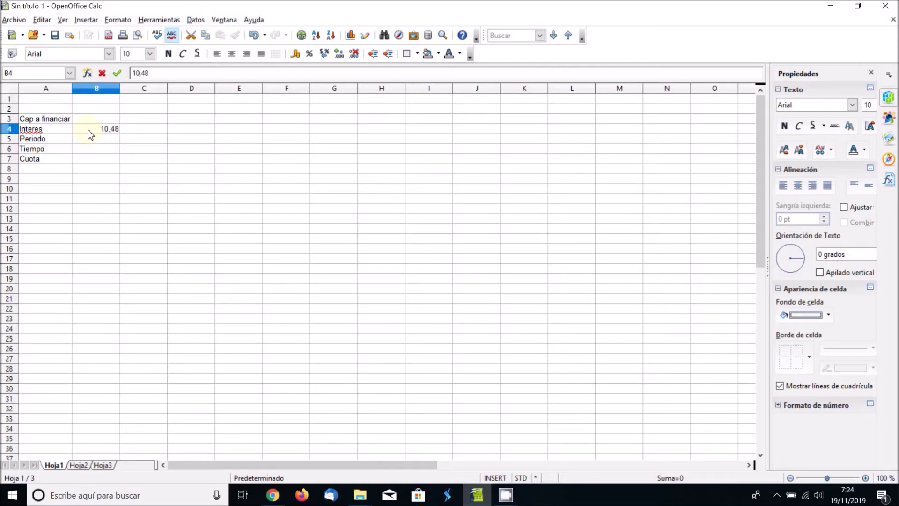
type("%")
key("Return")
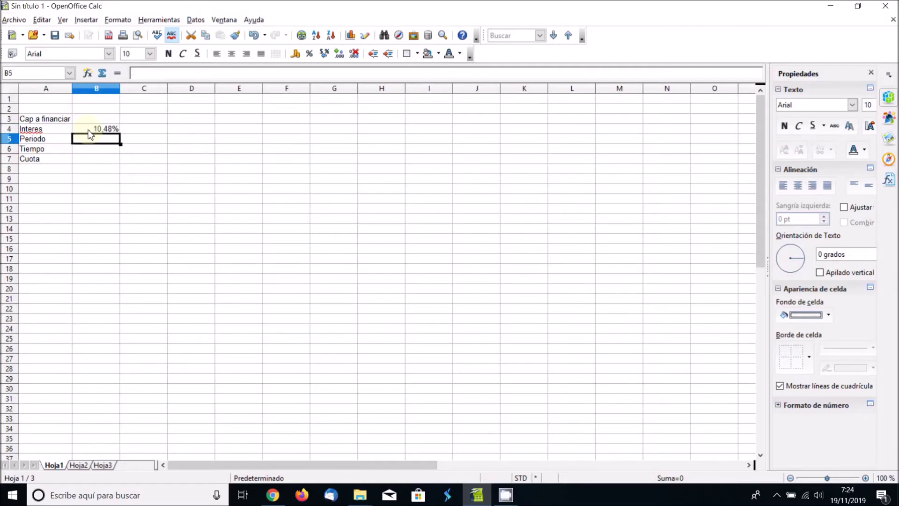
- Set the Periodo value in B5 to 12 and enter the unit "meses" beside it in C5
type("12")
key("Return")
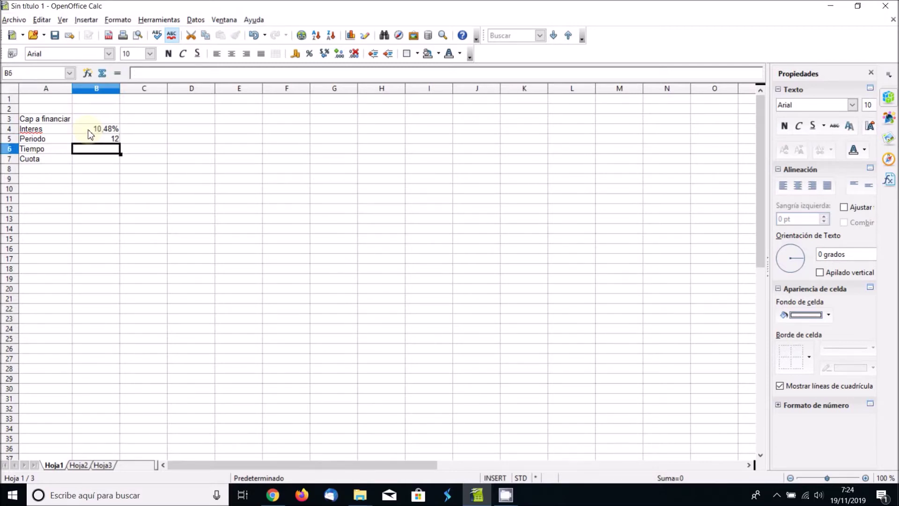
key("Right")
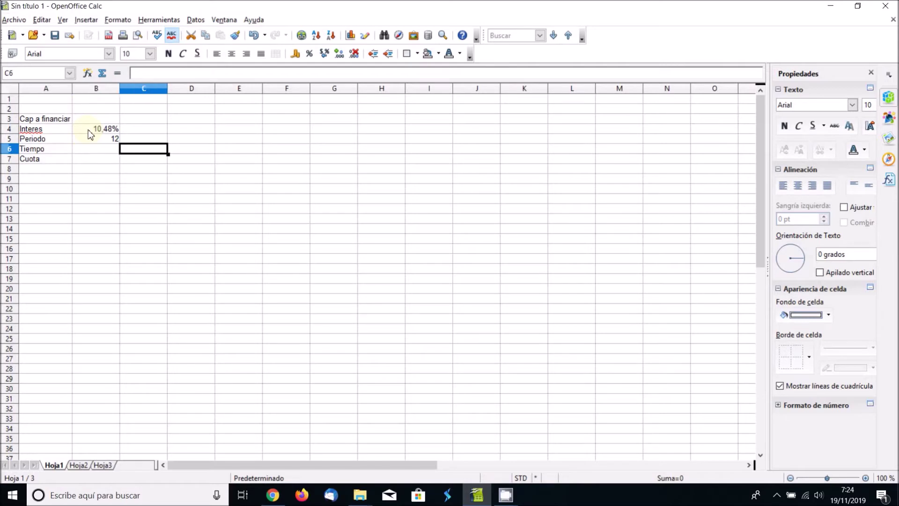
key("Up")
type("meses")
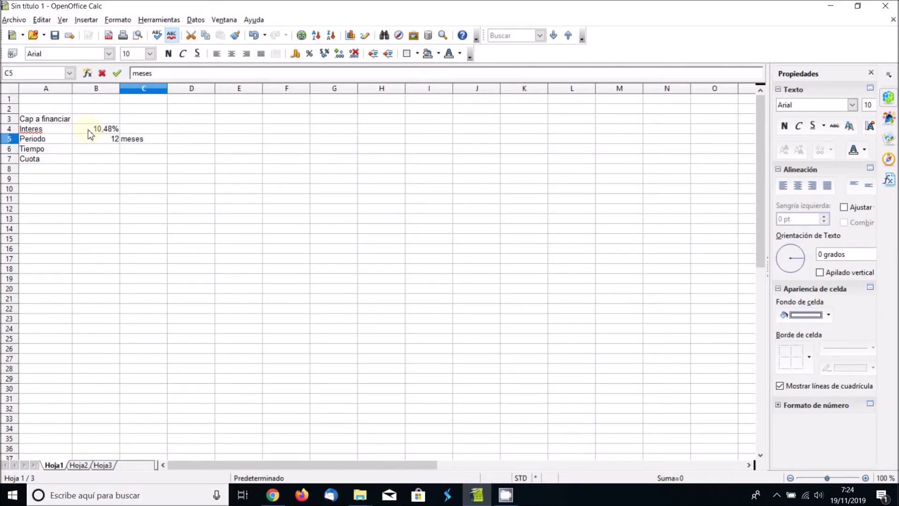
key("Return")
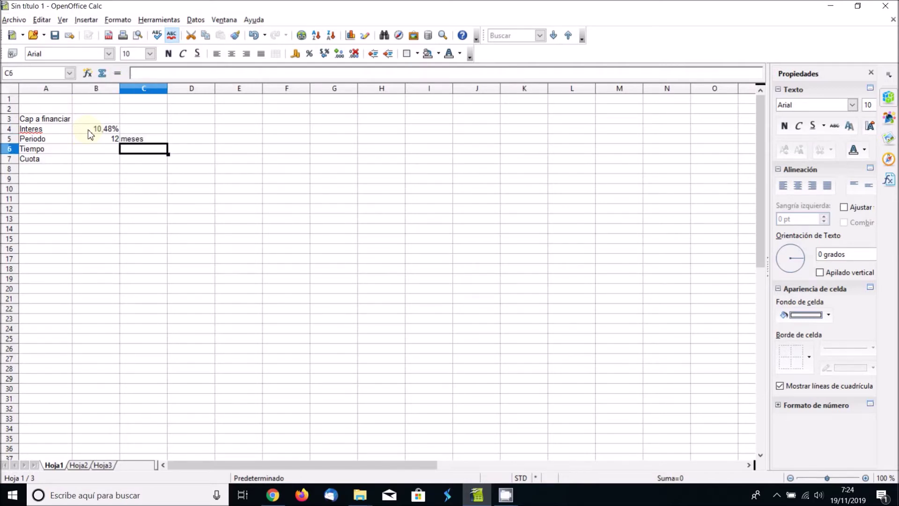
- Set the Tiempo value in B6 to 5 and enter the unit "años" beside it in C6
key("Left")
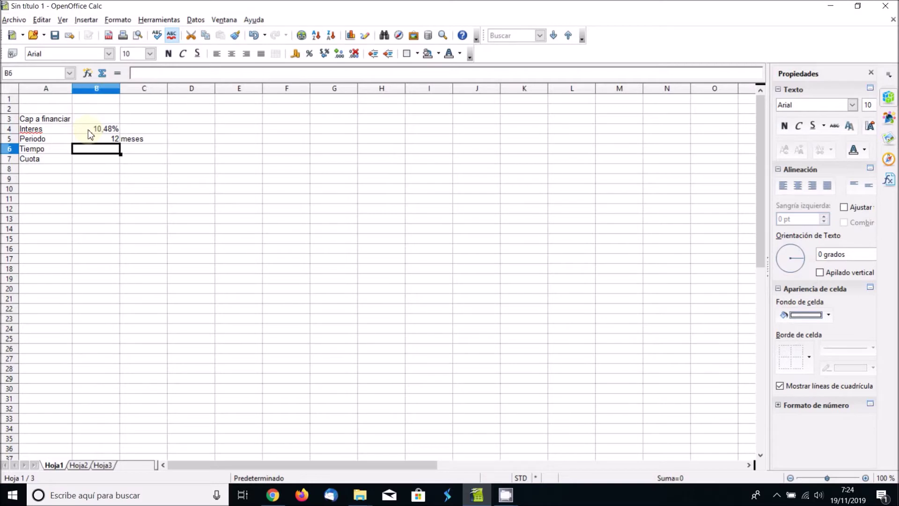
type("5")
key("Tab")
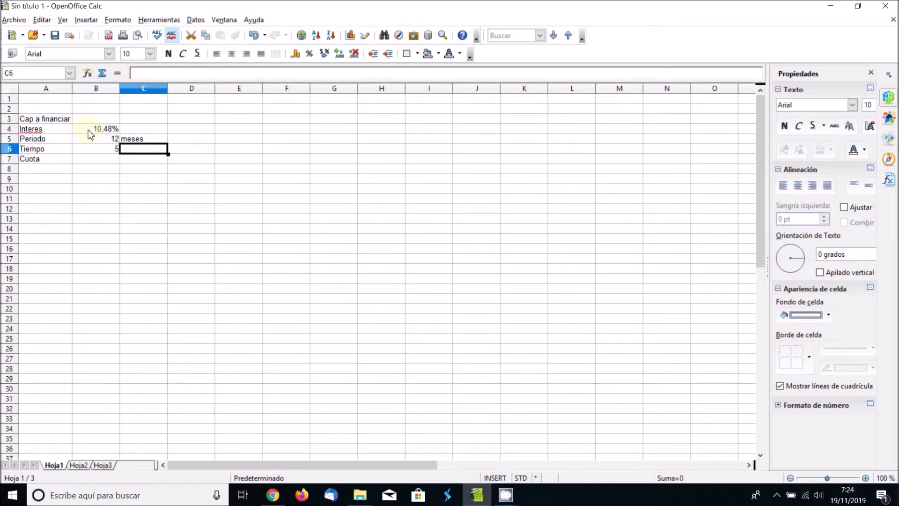
type("años")
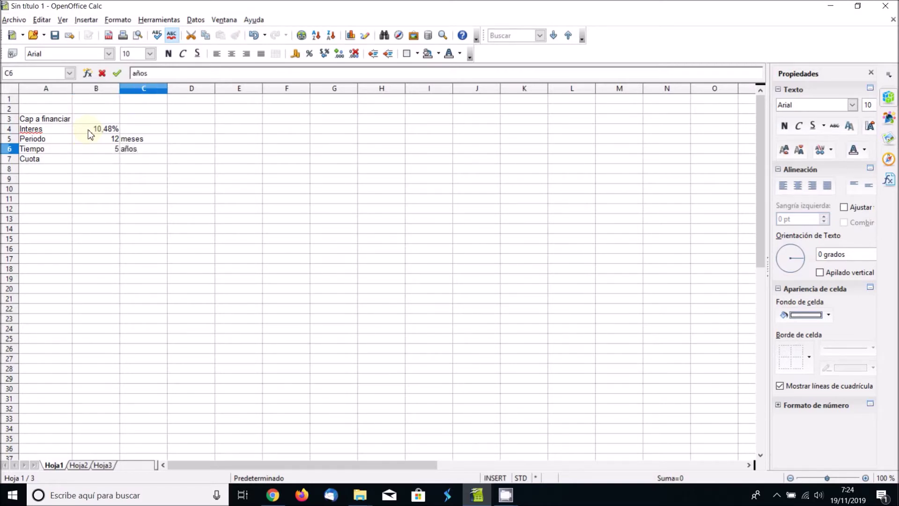
key("Return")
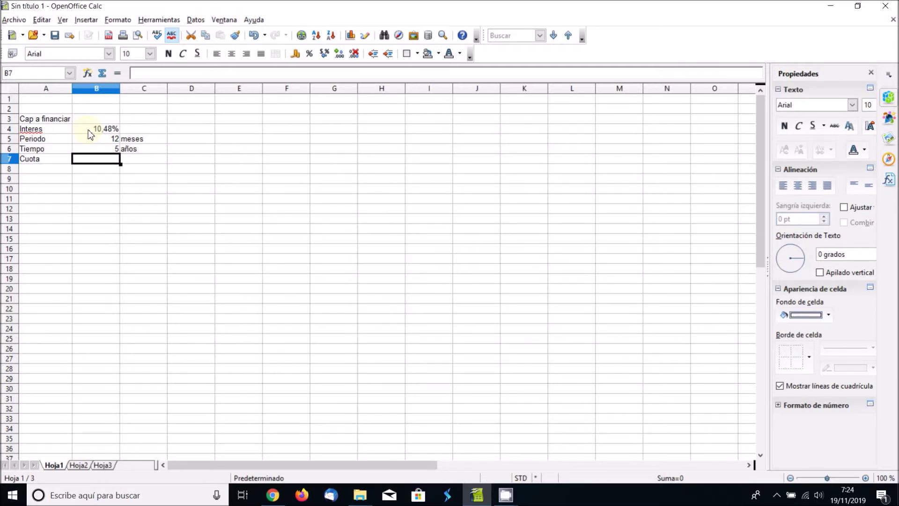
- Calculate the loan instalment in B7 with the formula =PAGO(B4/B5;B6*B5;B3)
type("=")
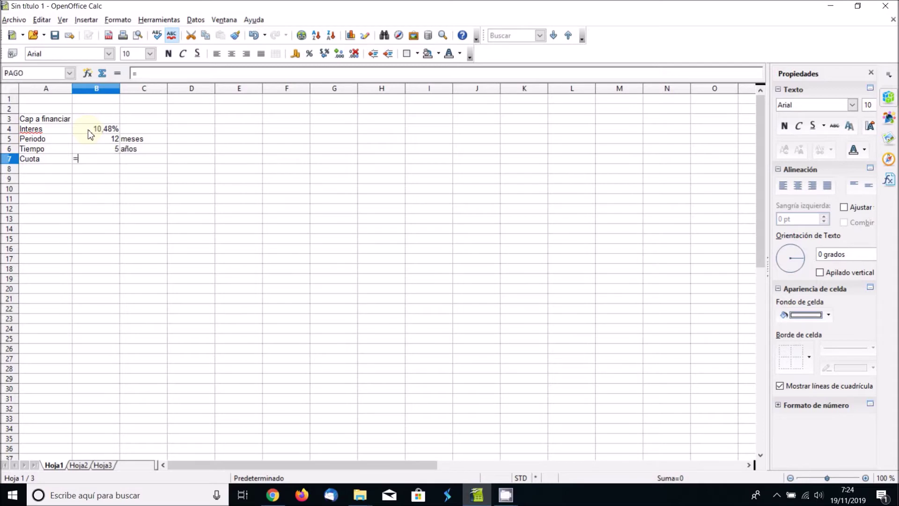
type("PA")
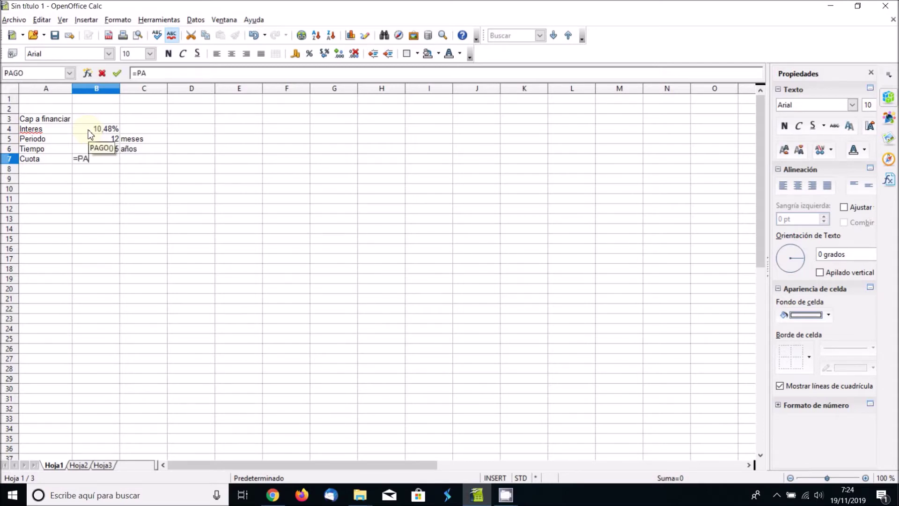
type("GO(")
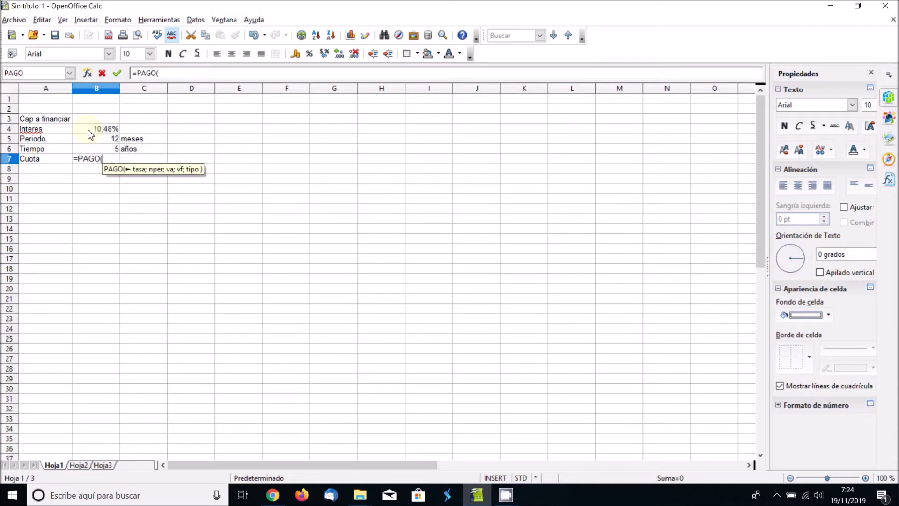
left_click(89, 130)
type("/")
left_click(116, 141)
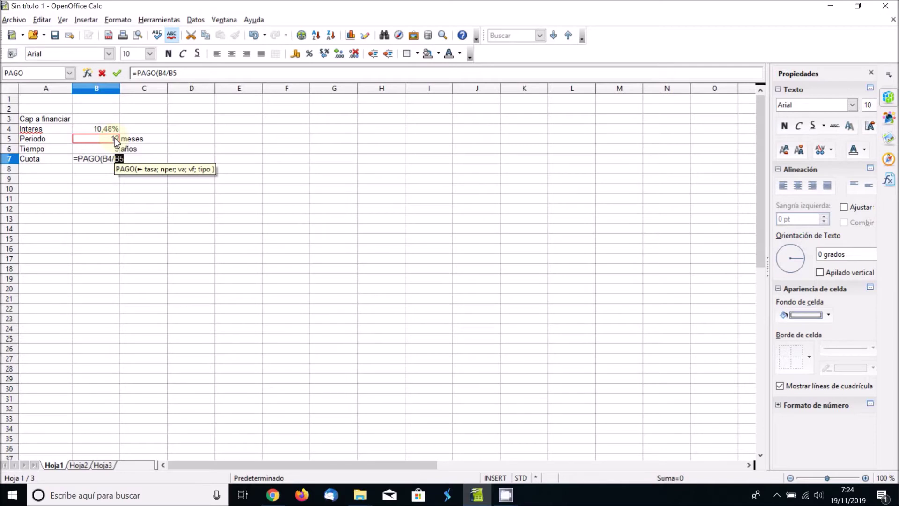
type(";")
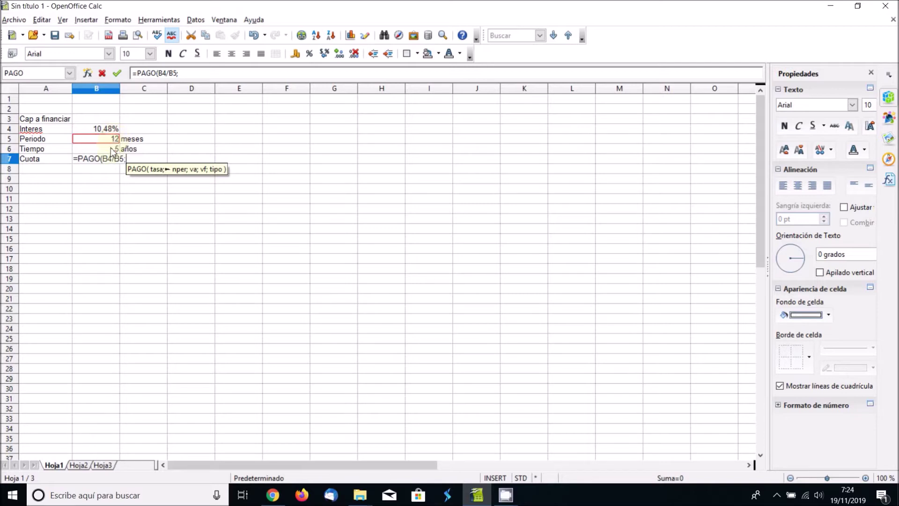
left_click(111, 149)
type("*")
left_click(109, 141)
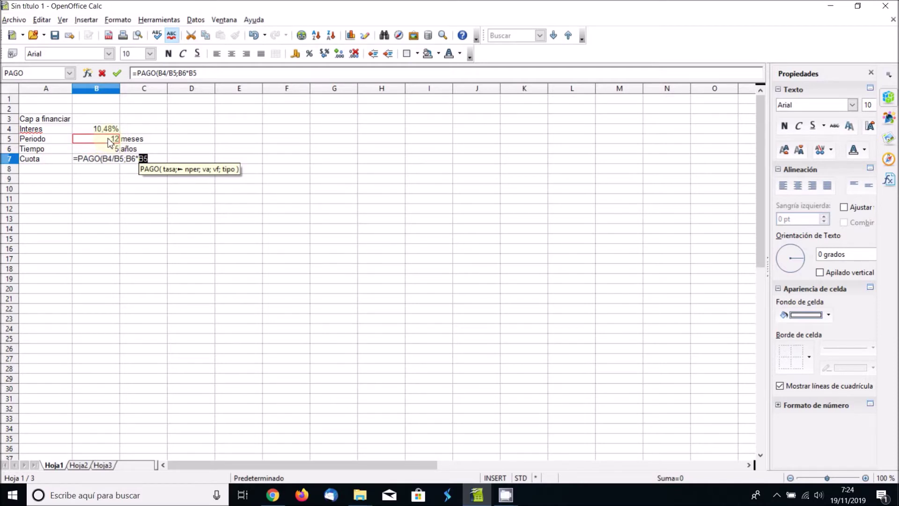
type(";")
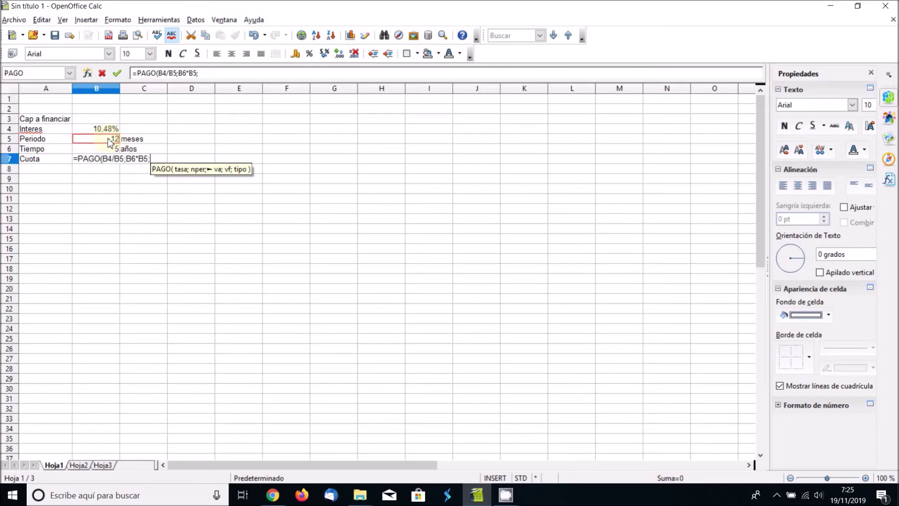
left_click(98, 119)
type(")")
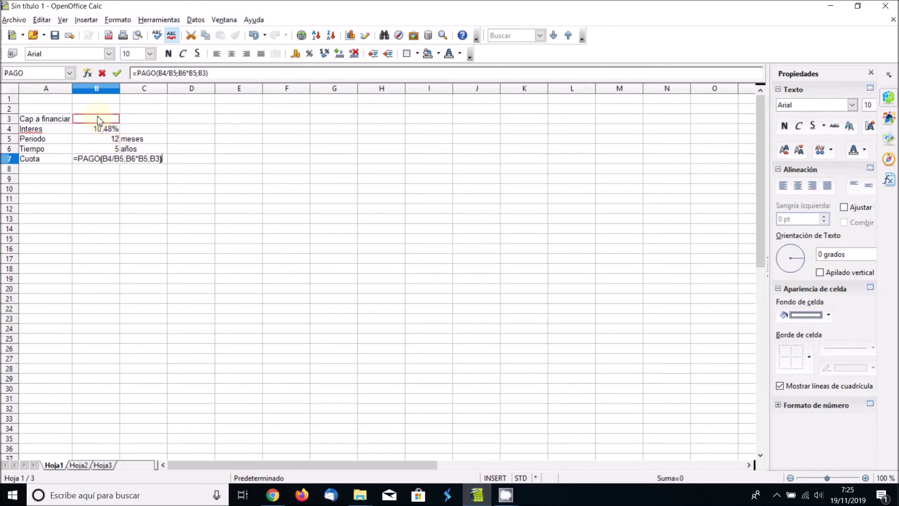
key("Return")
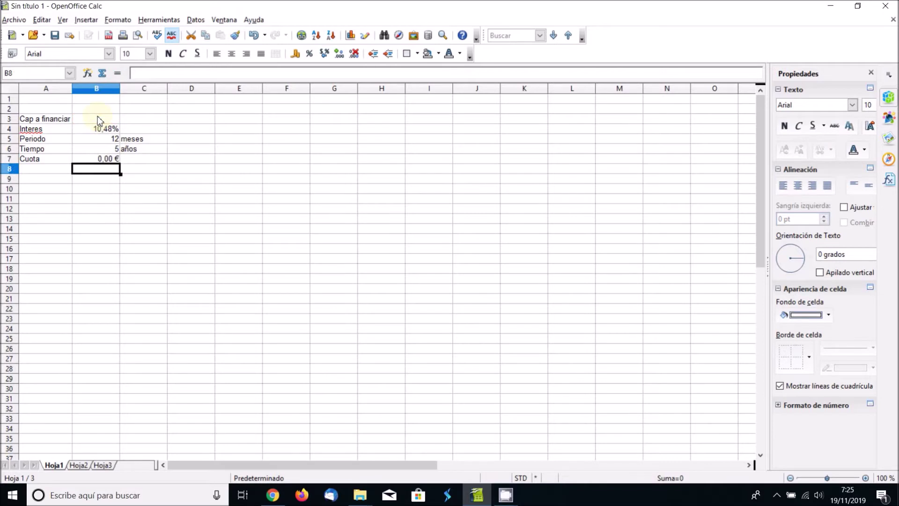
- Enter 15000 as the capital to finance in cell B3
left_click(98, 119)
type("15000")
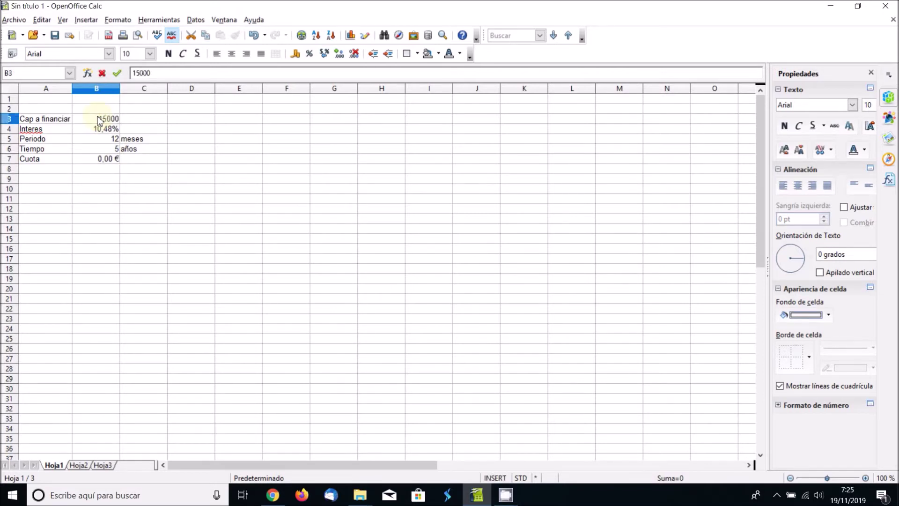
key("Return")
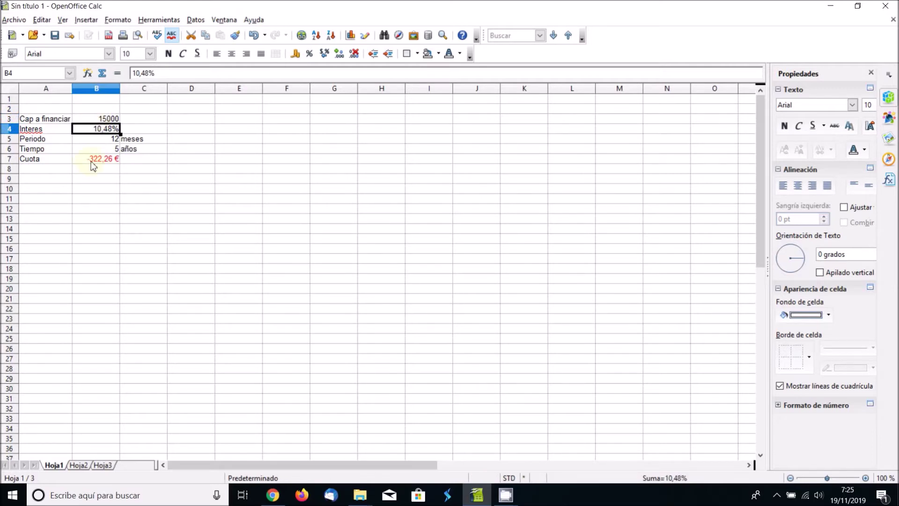
- Negate the instalment formula in B7 so it reads =-PAGO(B4/B5;B6*B5;B3)
left_click(91, 161)
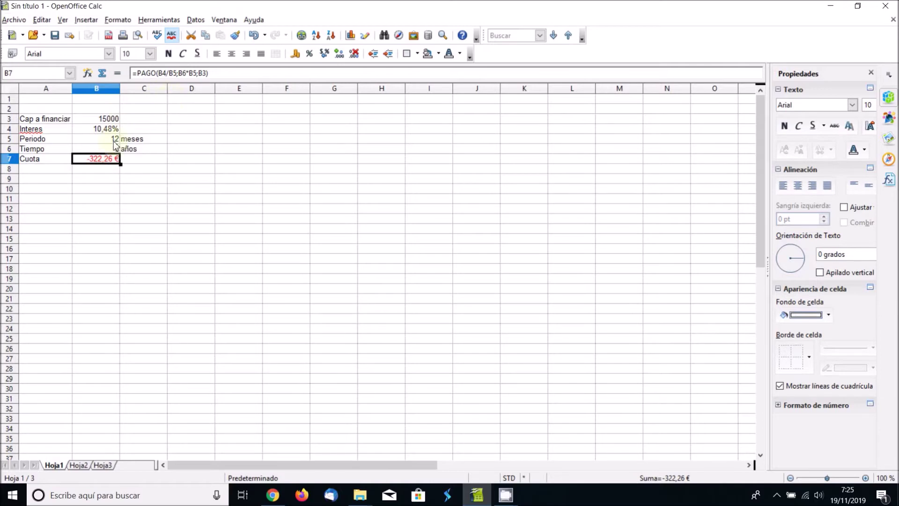
left_click(136, 74)
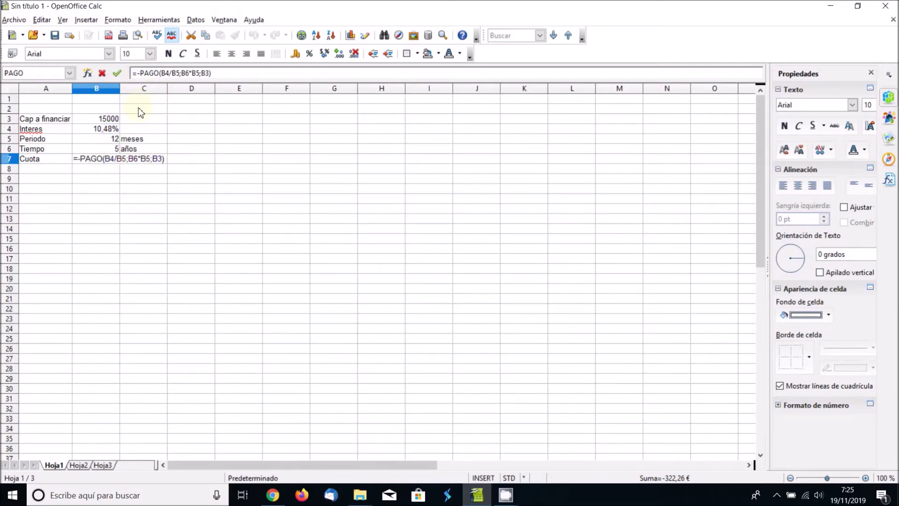
key("Return")
- Clear the contents of the capital to finance in cell B3
left_click(107, 118)
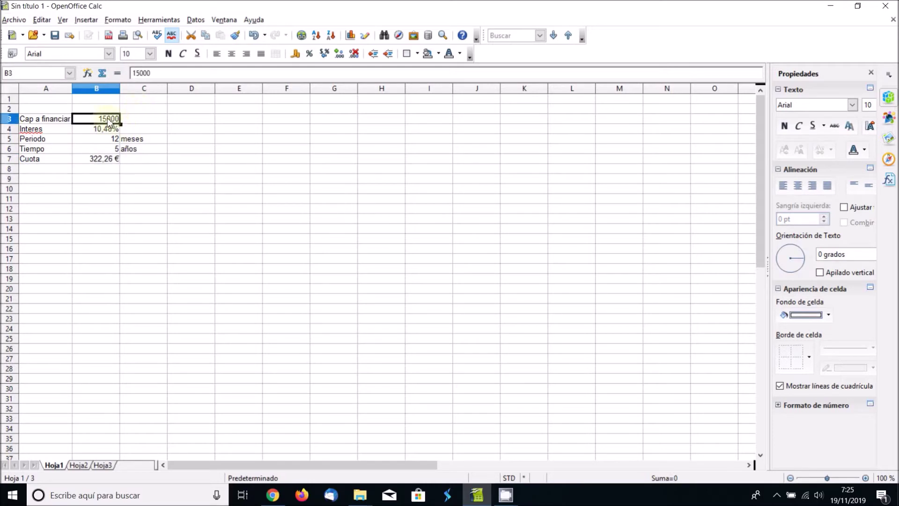
left_click(103, 161)
left_click(108, 120)
key("Delete")
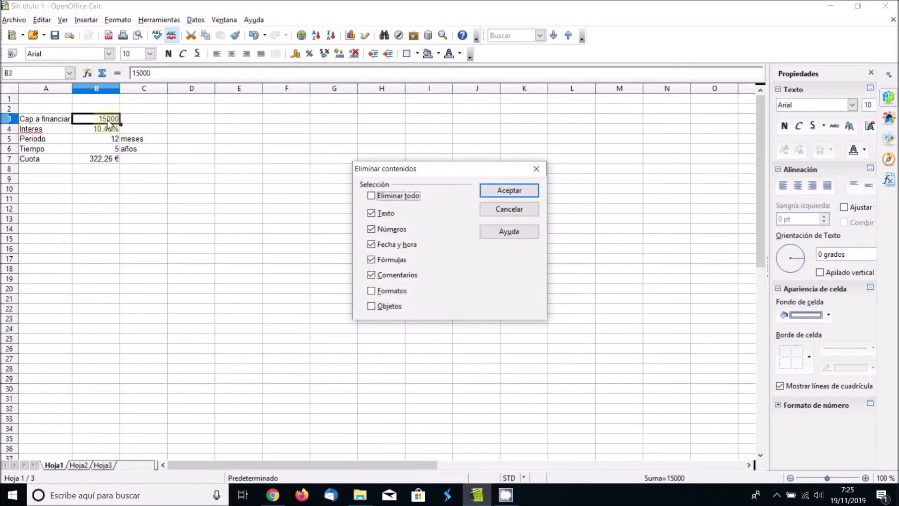
left_click(509, 191)
left_click(333, 218)
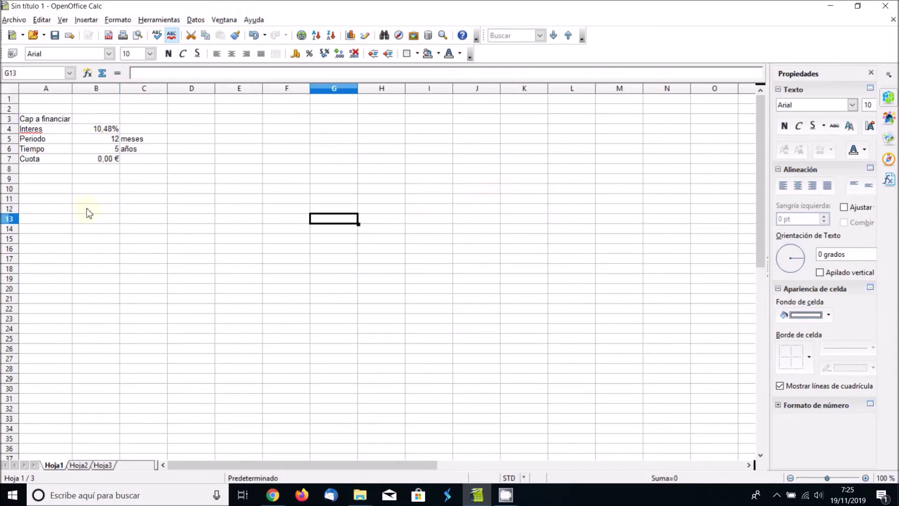
- Label A10 "IMPORTE VEH" with the amount 15262,44 in B10, and widen column A to fit the label
left_click(61, 180)
left_click(64, 191)
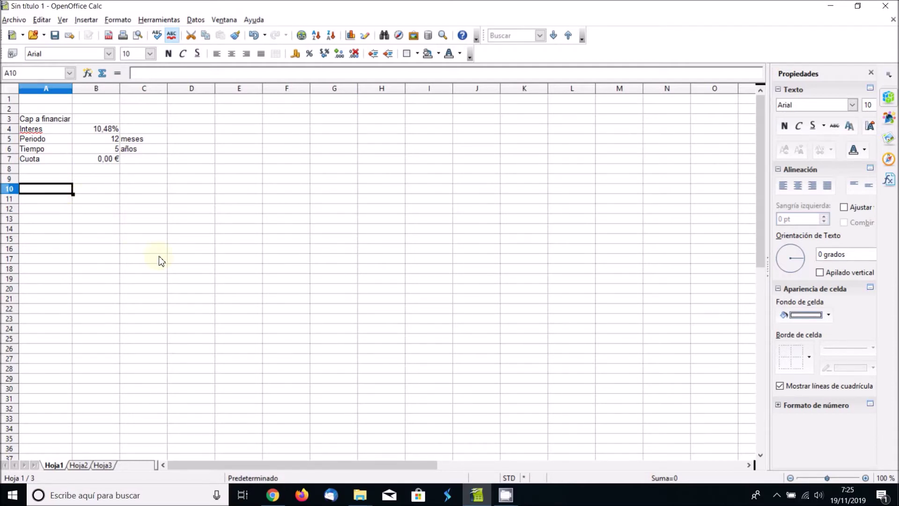
type("IMPO")
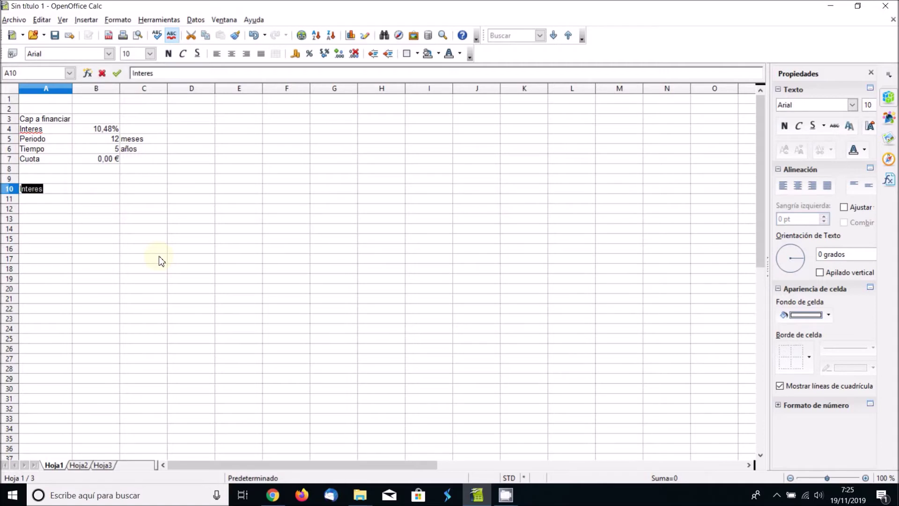
type("RTE")
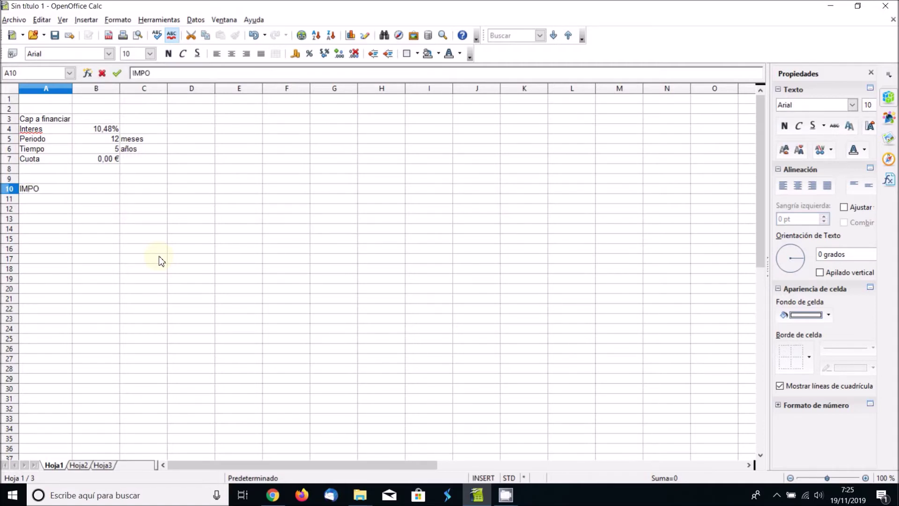
type(" VEH")
key("Tab")
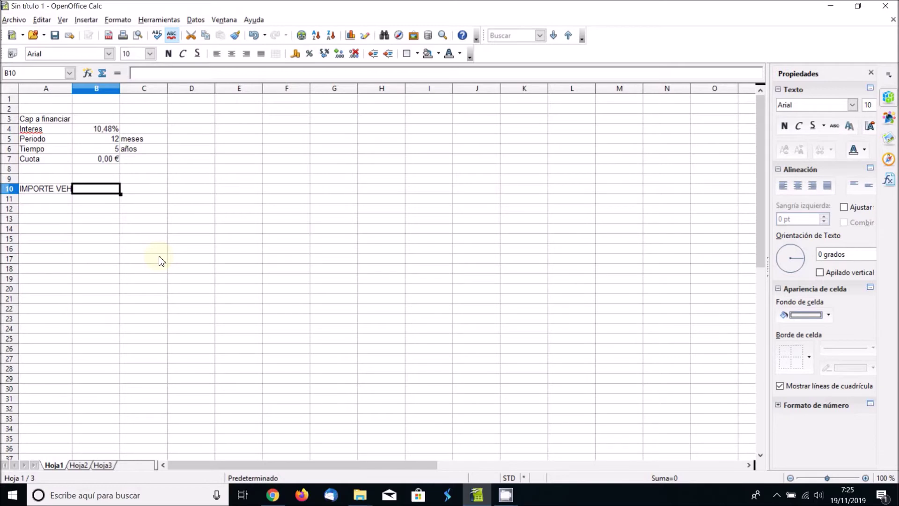
type("15")
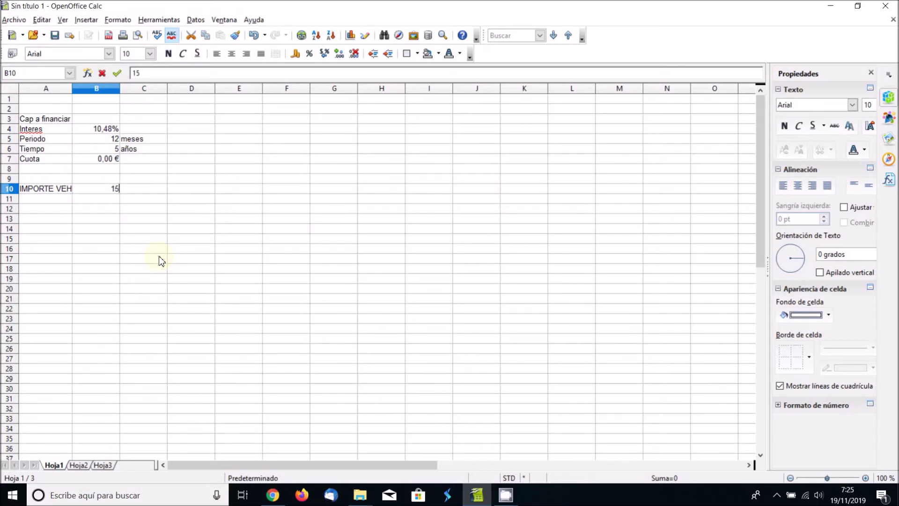
type("262,44")
key("Return")
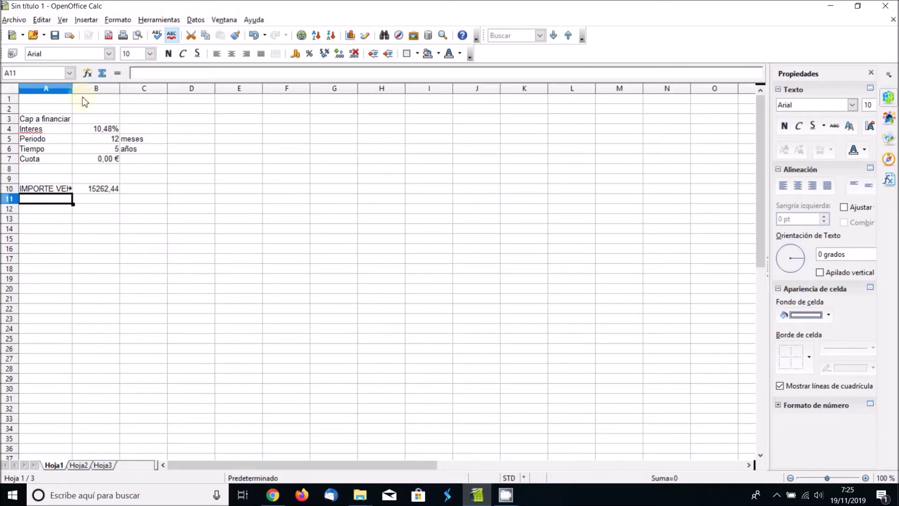
left_click_drag(73, 89, 87, 89)
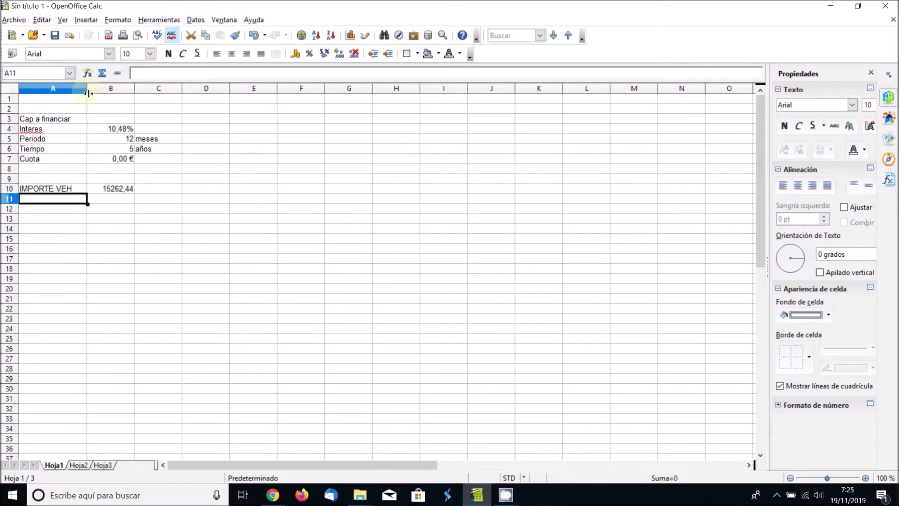
- Enter the label "IMPORTE SIN FINAN" in cell A11
left_click(107, 187)
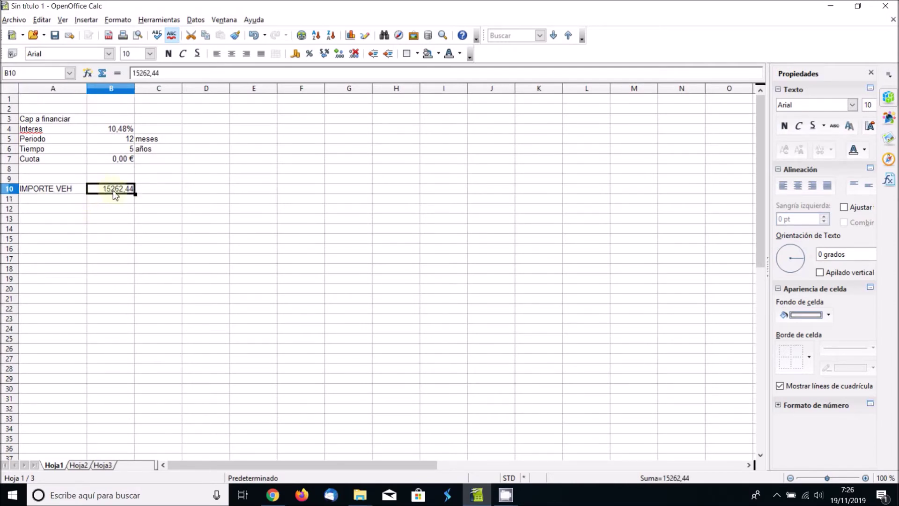
left_click(50, 202)
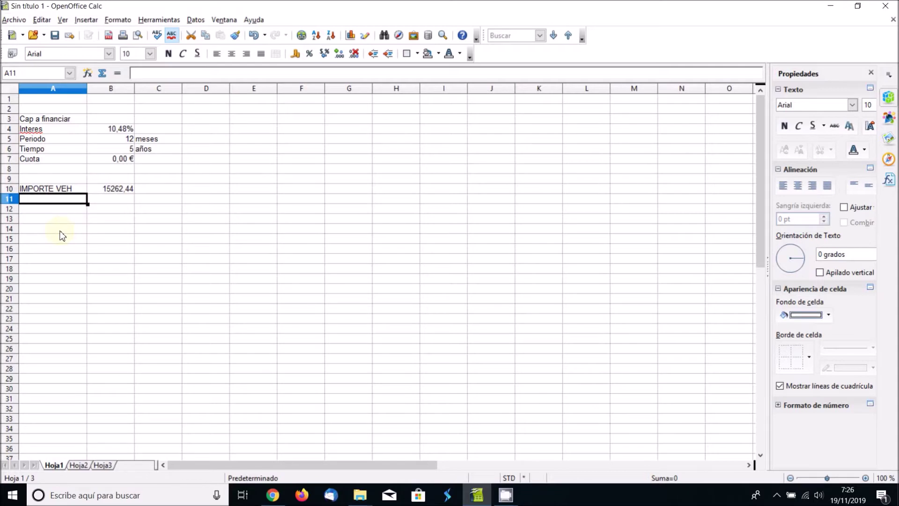
type("IM")
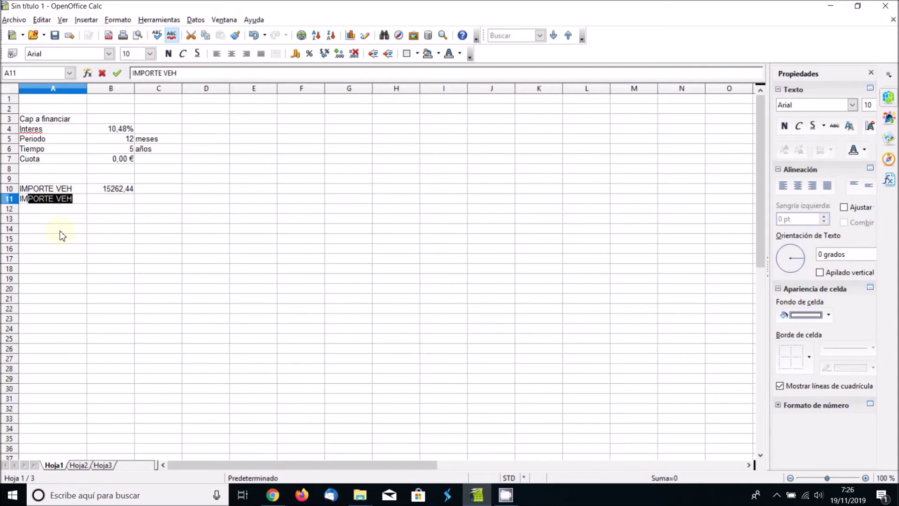
type("PORTE")
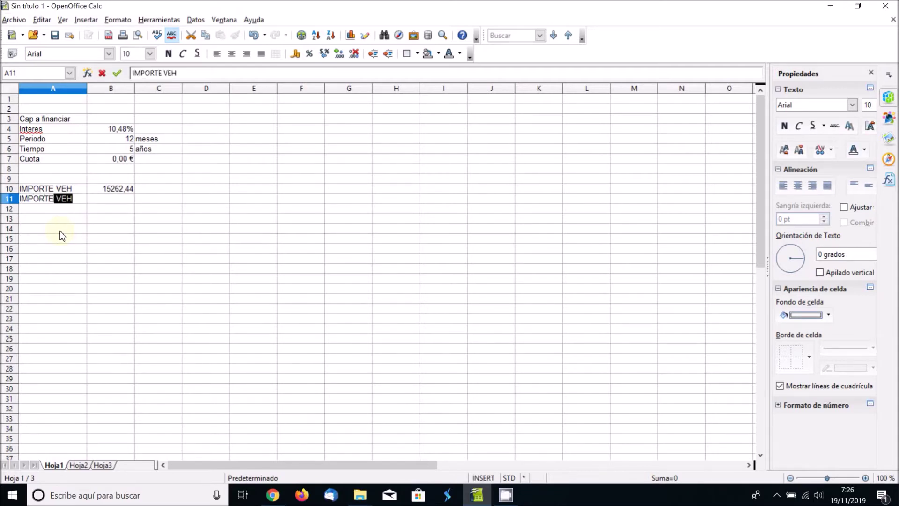
type(" SIN FINAN")
key("Tab")
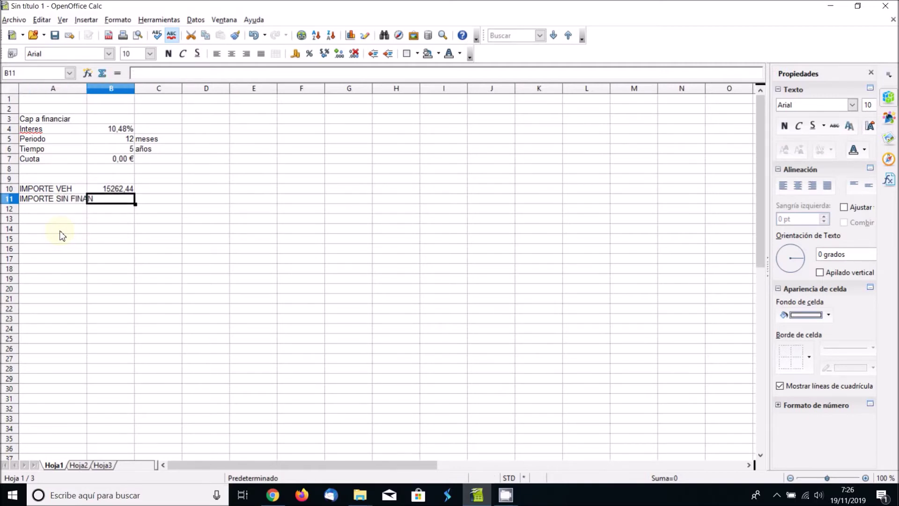
- Calculate the price without financing in B11 with the formula =B10+1100
type("=")
left_click(119, 189)
type("+1100")
key("Return")
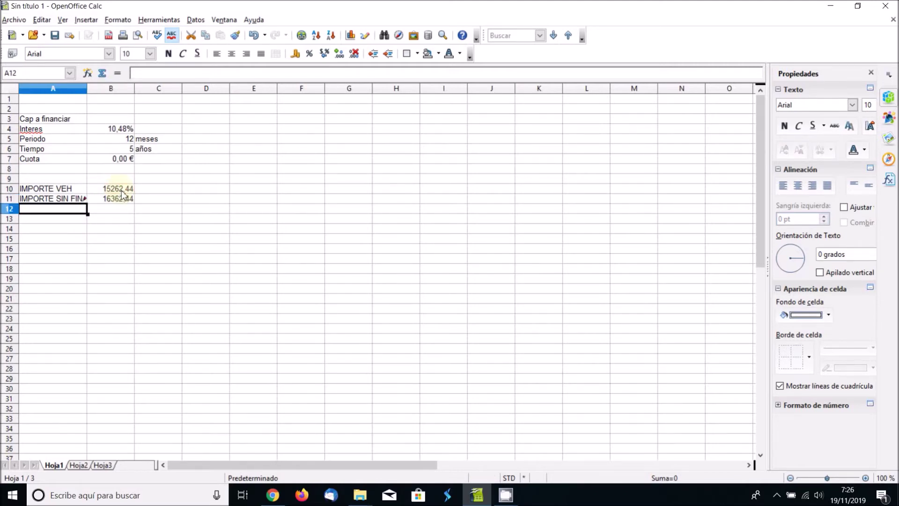
left_click(118, 197)
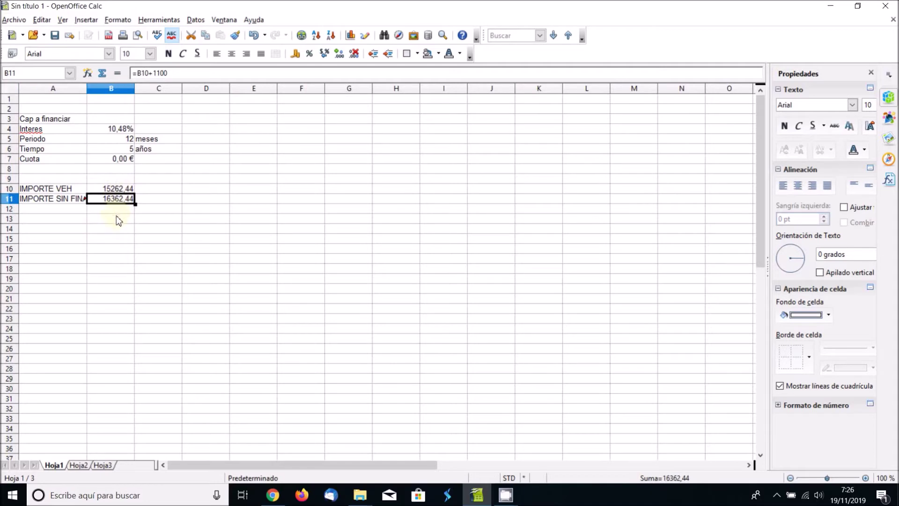
left_click(107, 189)
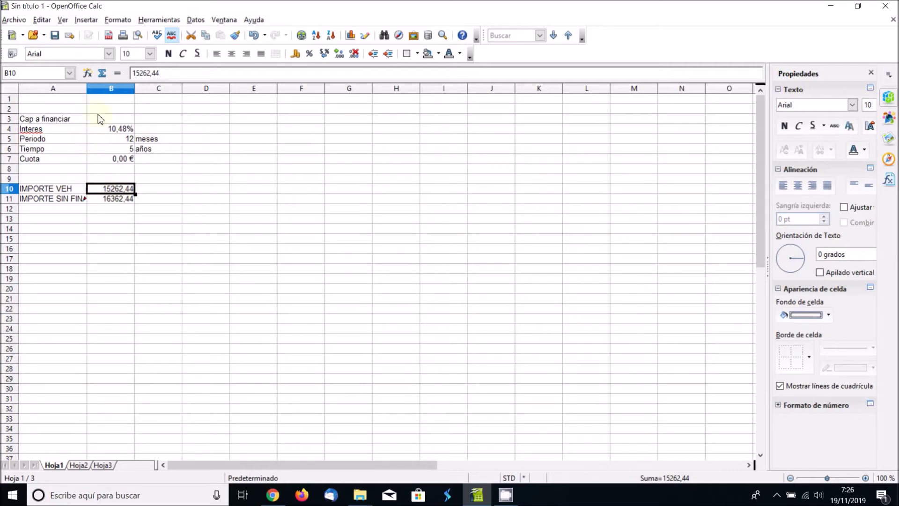
left_click(117, 200)
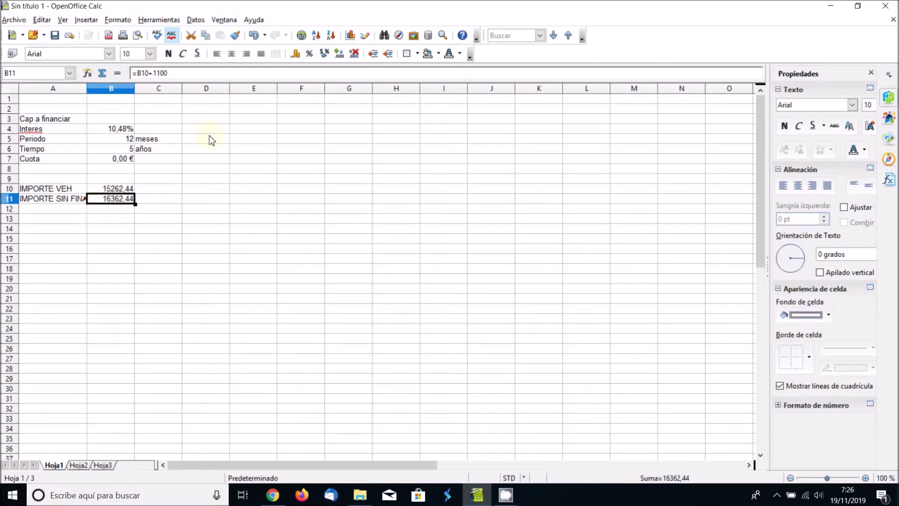
- Enter the heading "EFECTIVO" in D9 and the amount 16362,44 in D11
left_click(205, 189)
left_click(206, 181)
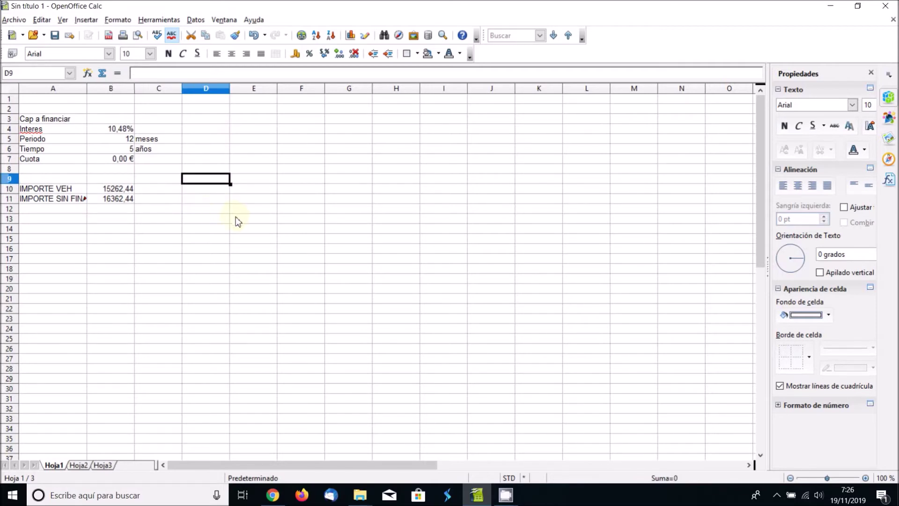
type("E")
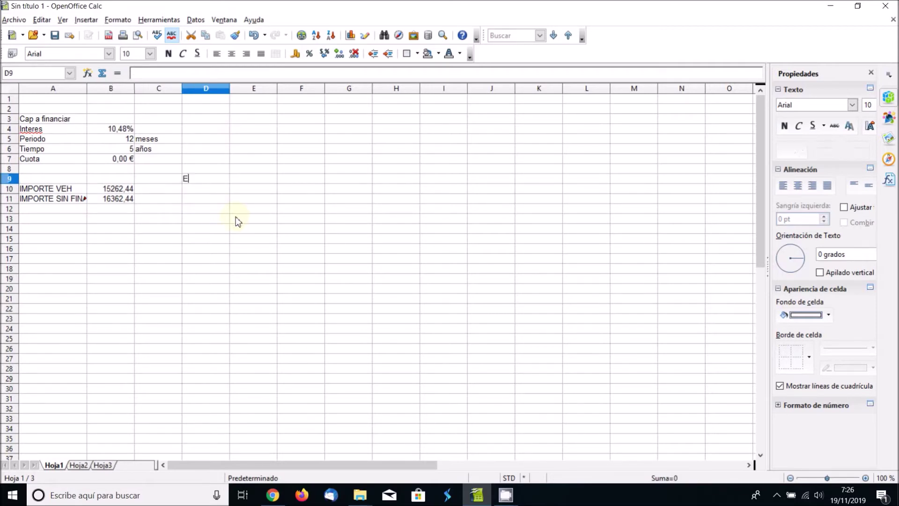
type("FECTIVO")
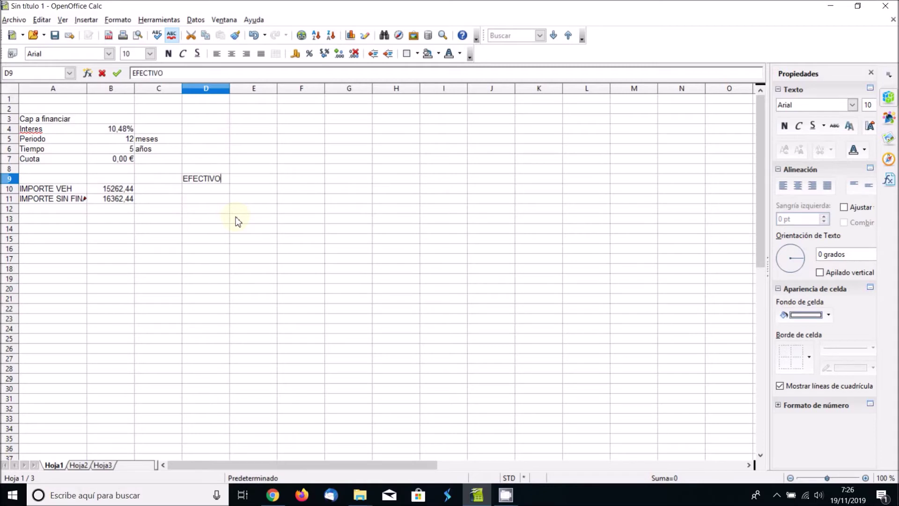
key("Return")
key("Return")
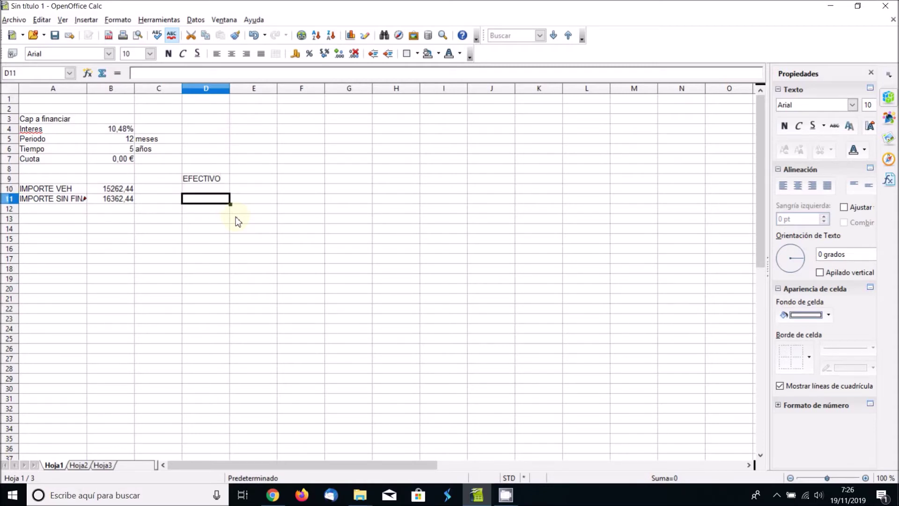
type("16")
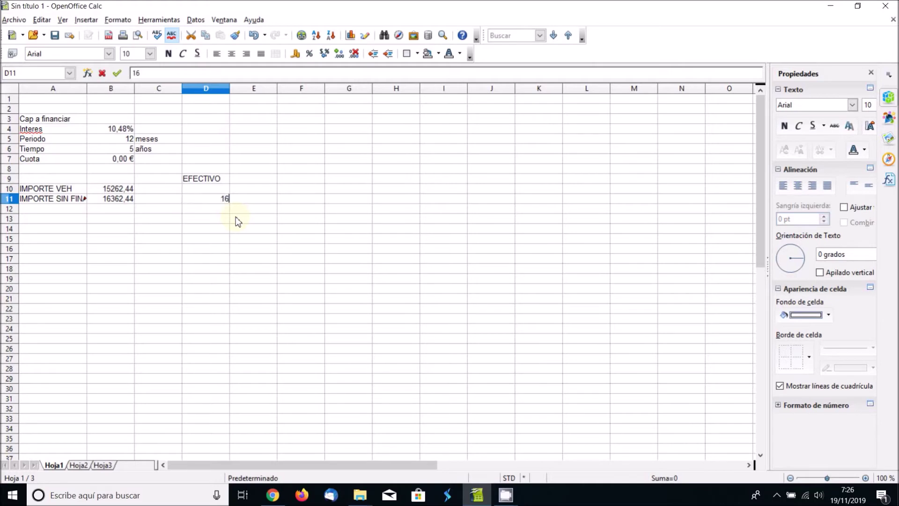
type("362,44")
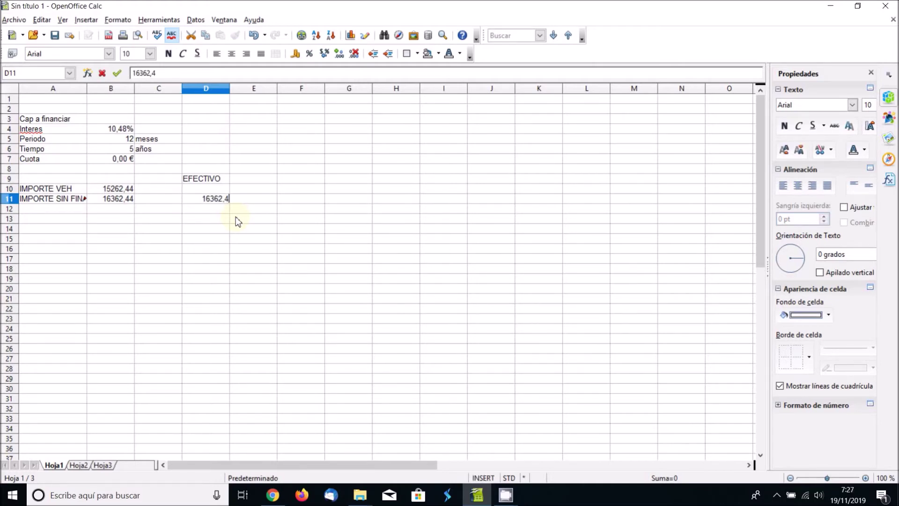
key("Tab")
- Enter the heading "FRA CONCES" in cell E9, beside EFECTIVO
key("Up")
key("Up")
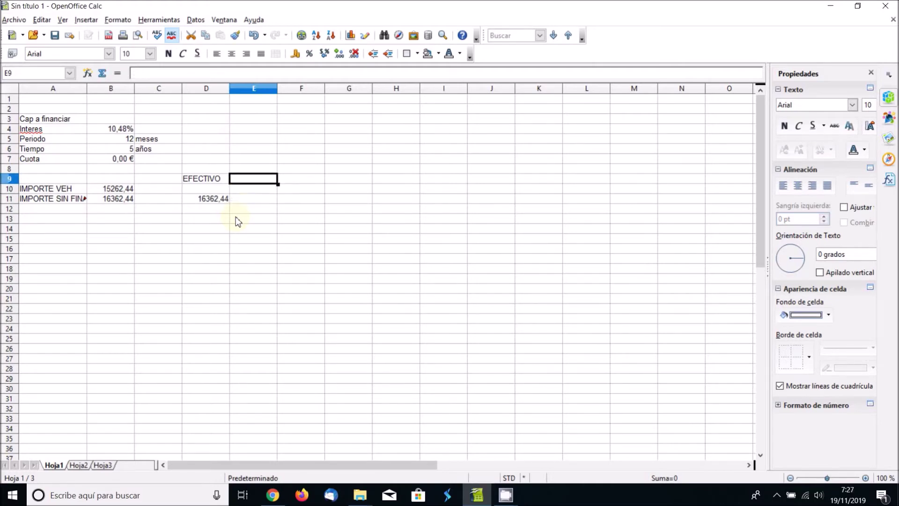
type("FR")
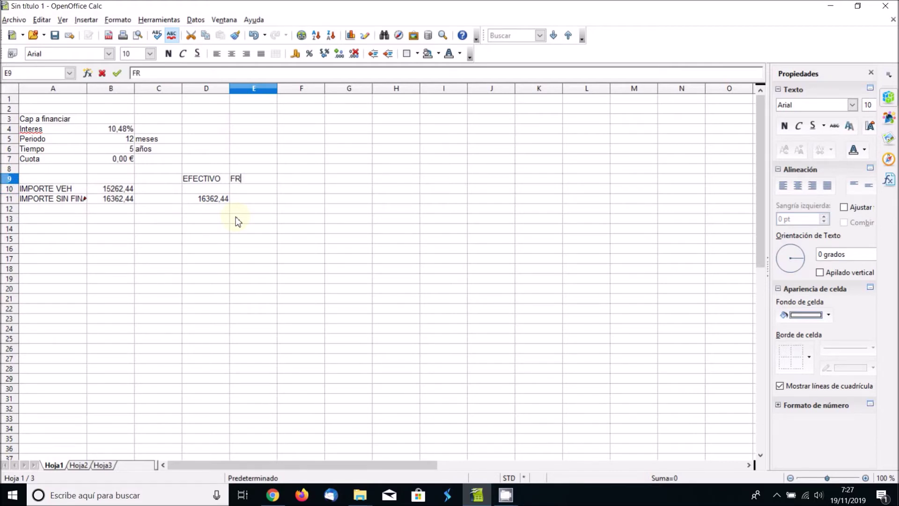
type("A CONCES")
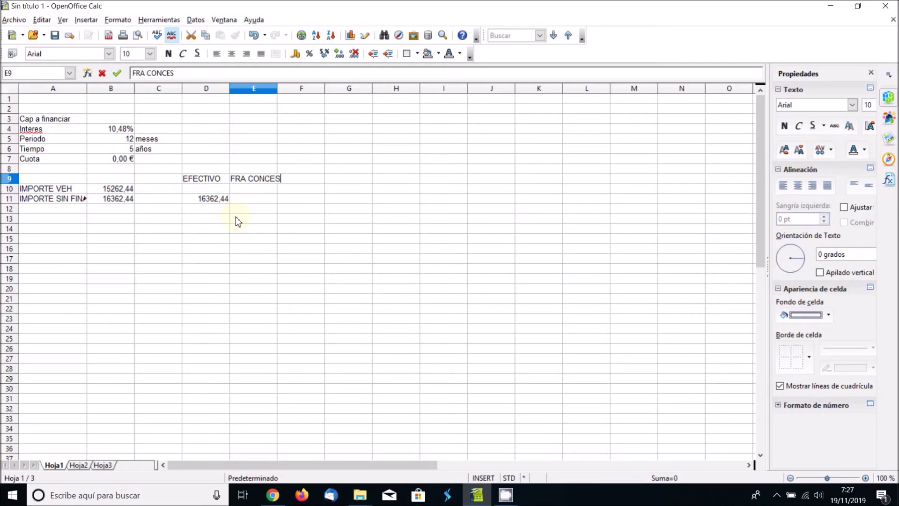
key("Return")
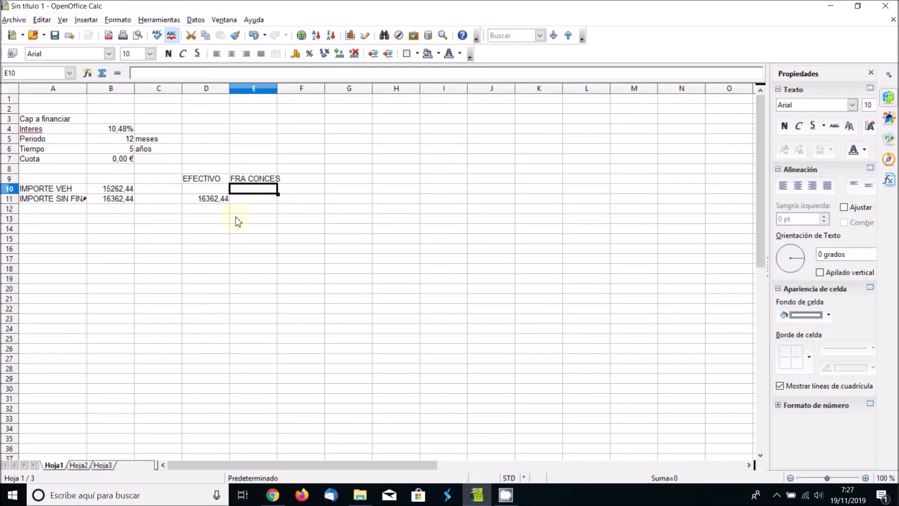
- Under FRA CONCES, enter 0 in E11 and 16362,44 in E10
key("Down")
type("0")
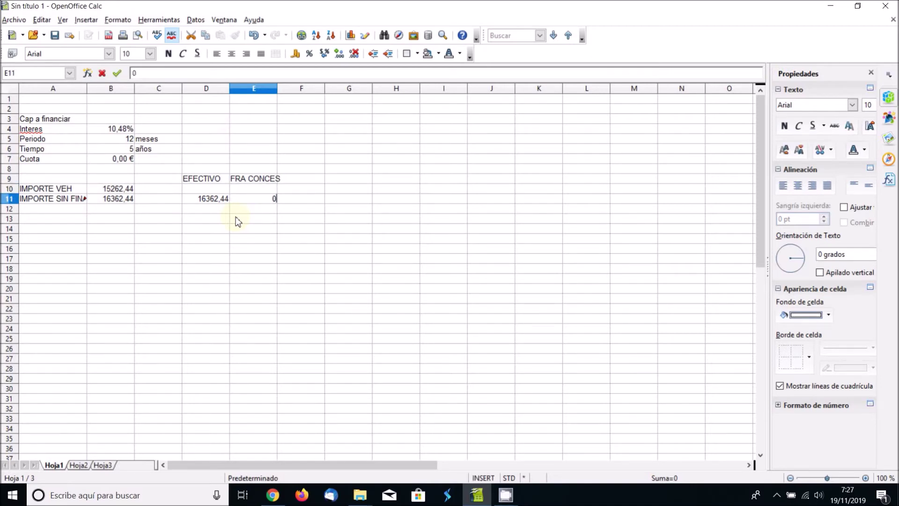
left_click(258, 190)
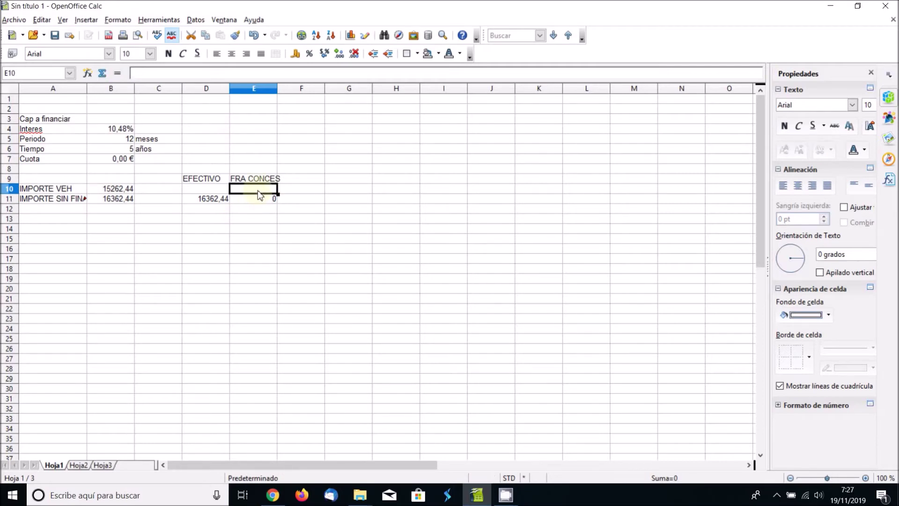
type("16362,44")
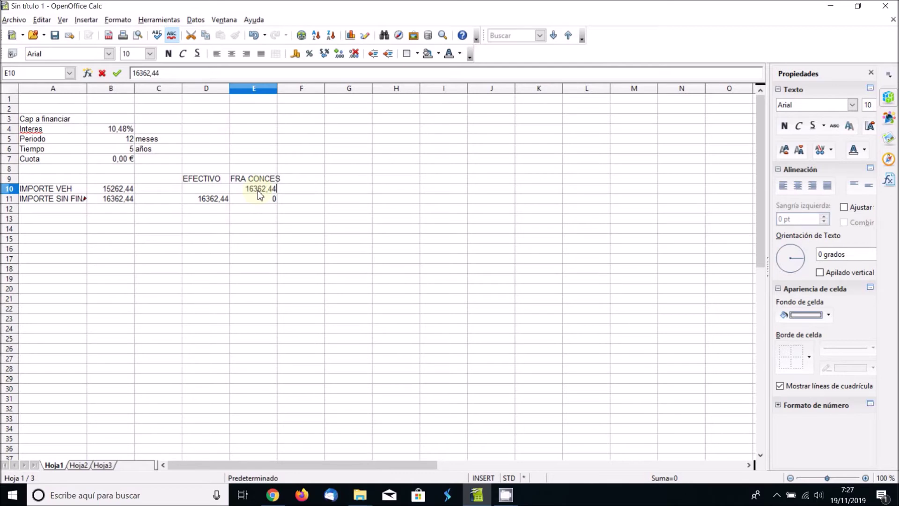
key("Return")
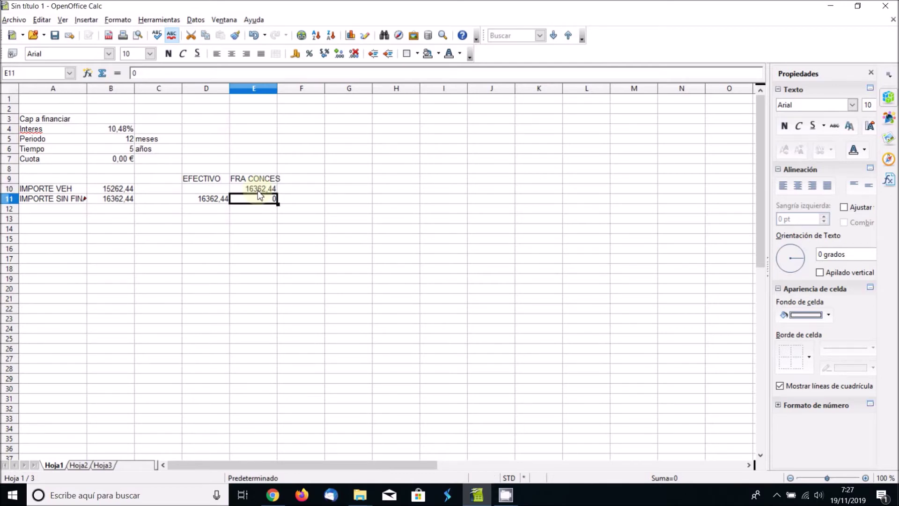
- Replace the value in E11 with the formula =E10-1100
type("=")
left_click(258, 190)
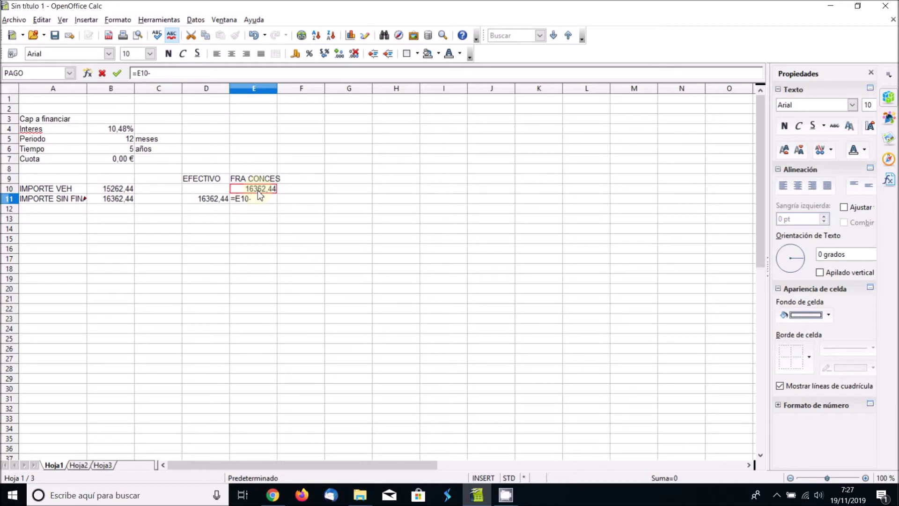
type("-1100")
key("Return")
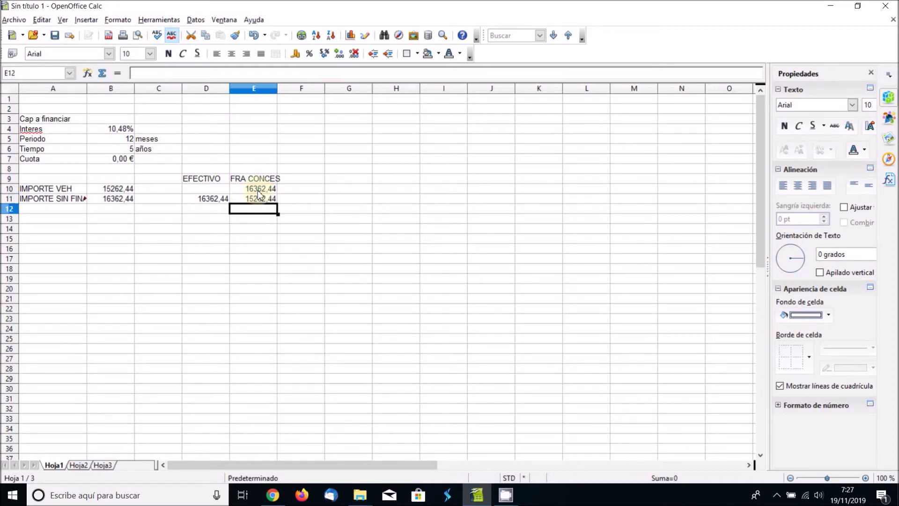
- Enter 5000 in E12 under FRA CONCES and label that row ENTRADA in C12
left_click(257, 200)
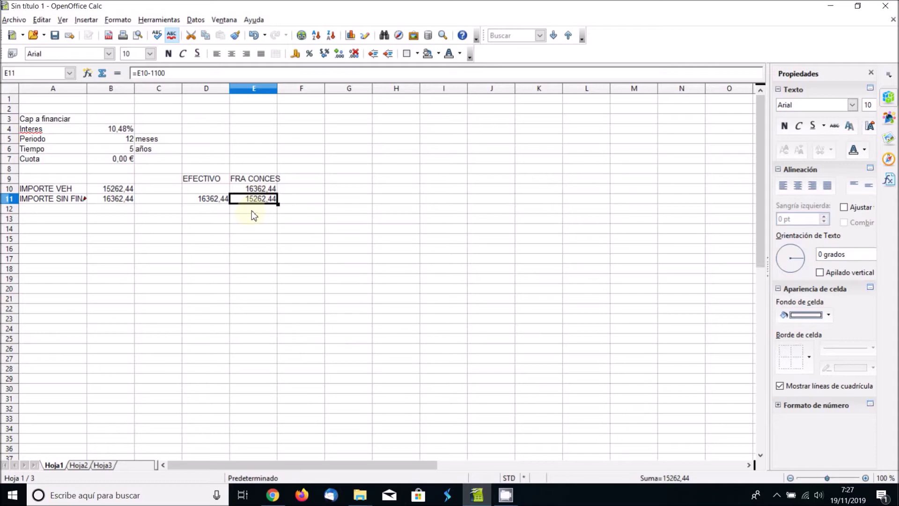
left_click(252, 211)
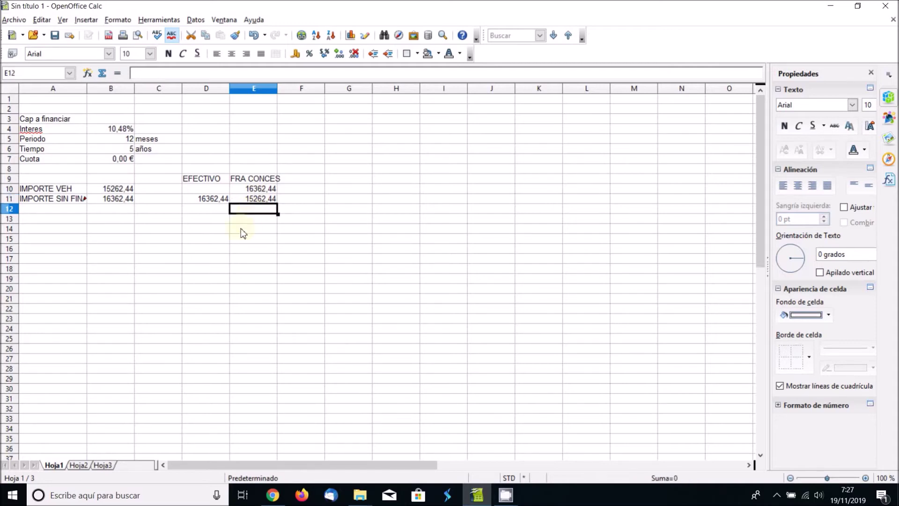
type("5000")
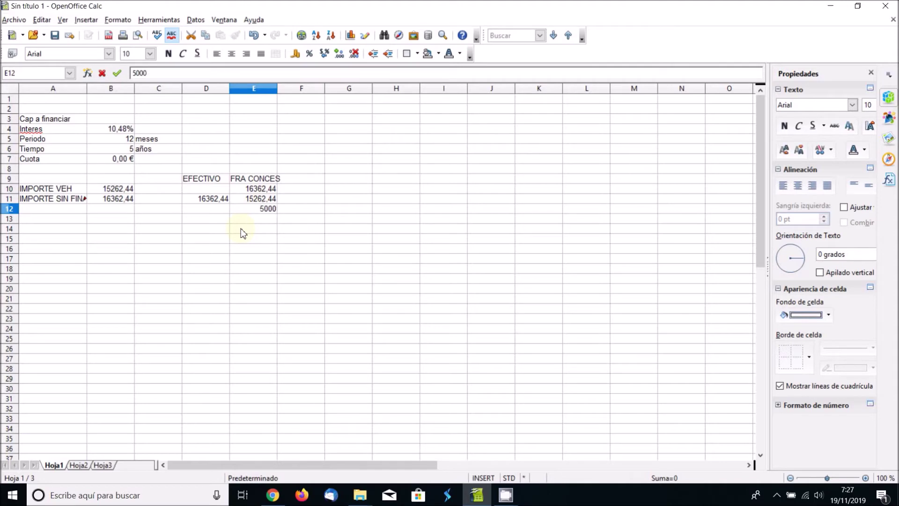
key("Return")
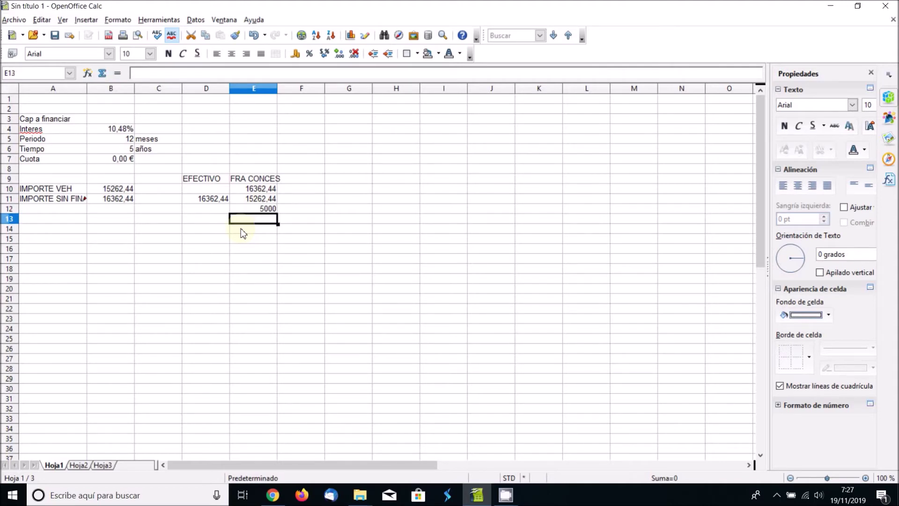
key("Up")
key("Left")
key("Left")
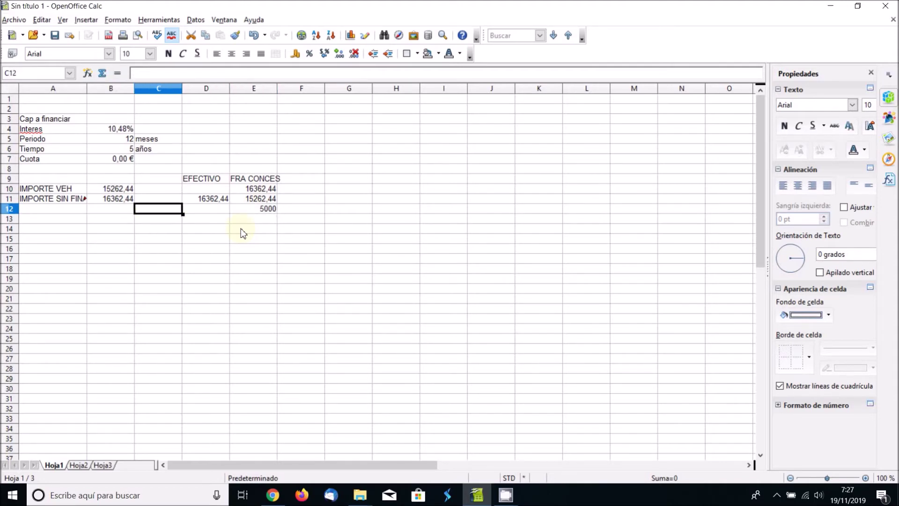
type("ENTRADA")
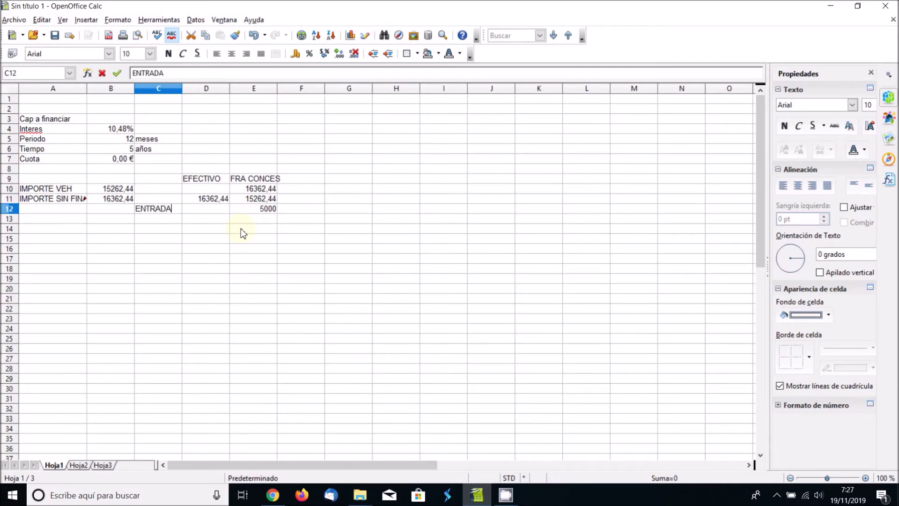
key("Return")
- Label row 13 A FINANCIAR in C13 and enter the formula =E11-E12 in E13
type("A F")
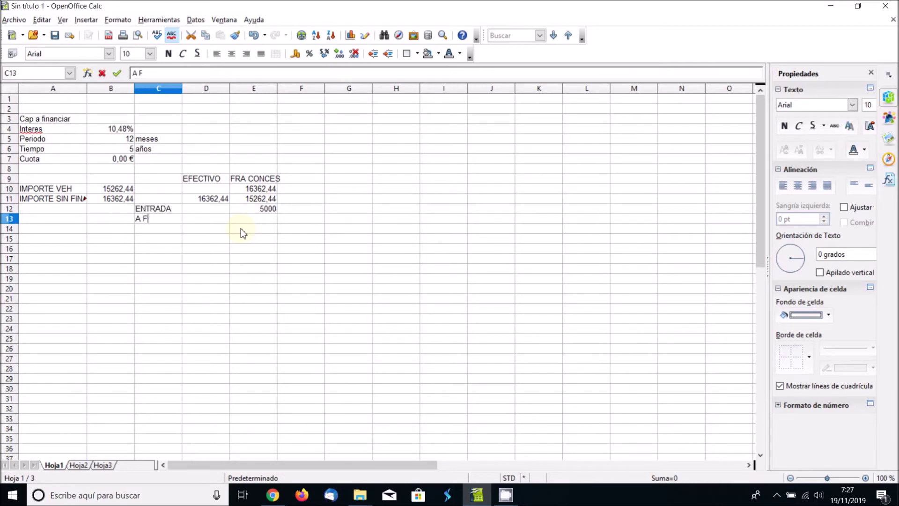
type("INANCIAR")
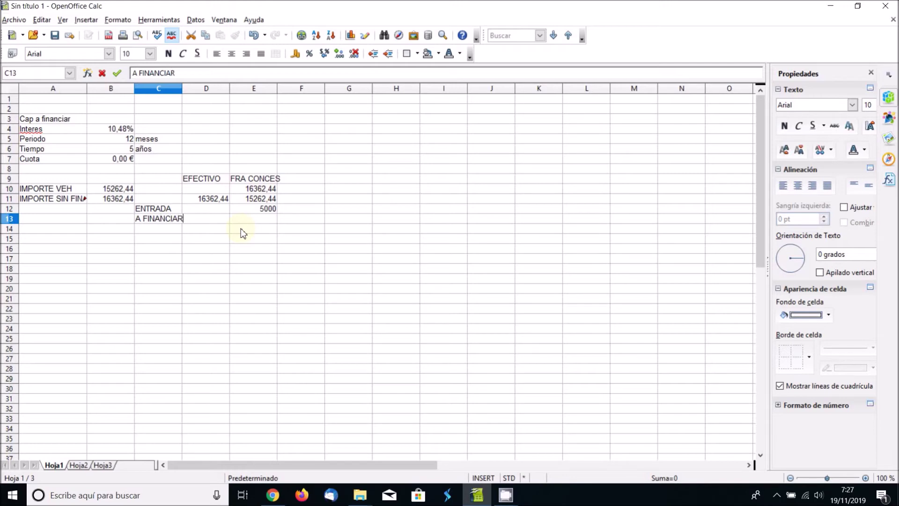
key("Tab")
key("Tab")
type("=")
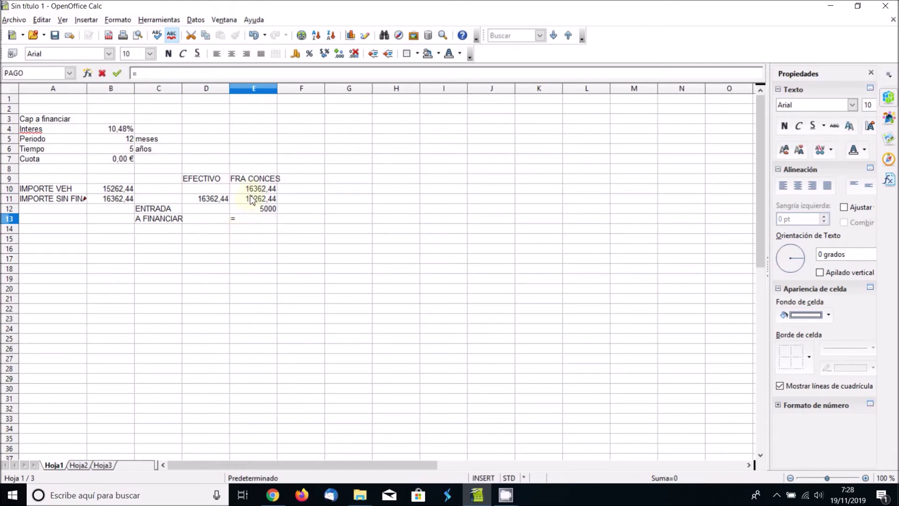
left_click(252, 200)
type("-")
left_click(252, 209)
key("Return")
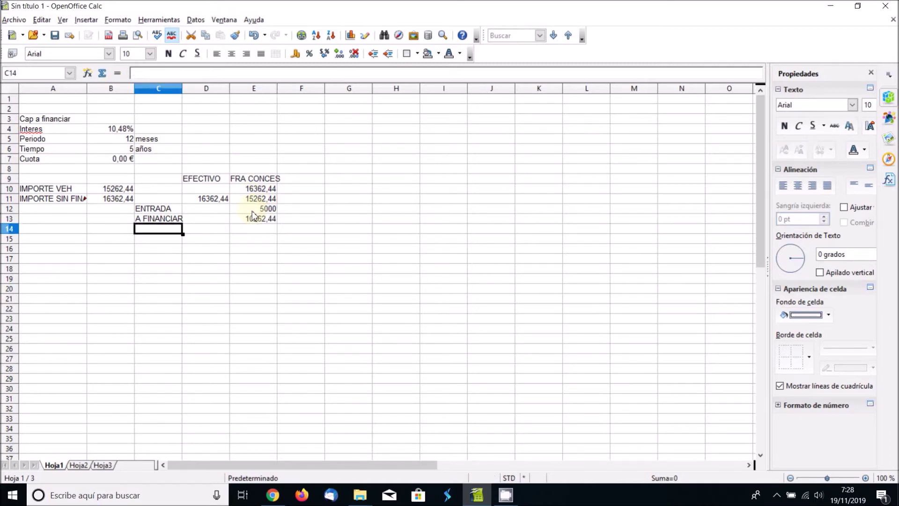
- Set the Cap a financiar amount in B3 to 10262,44, matching the financed amount in E13
left_click(256, 218)
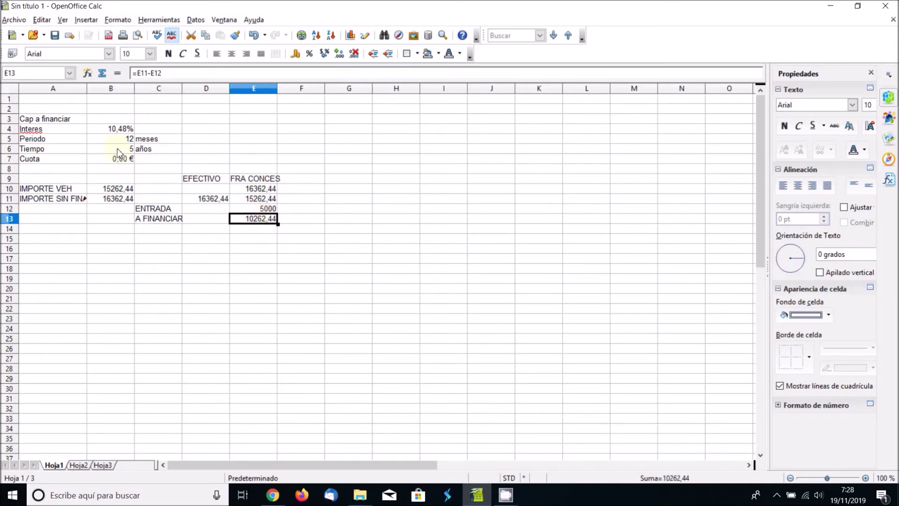
left_click(107, 118)
type("10262,44")
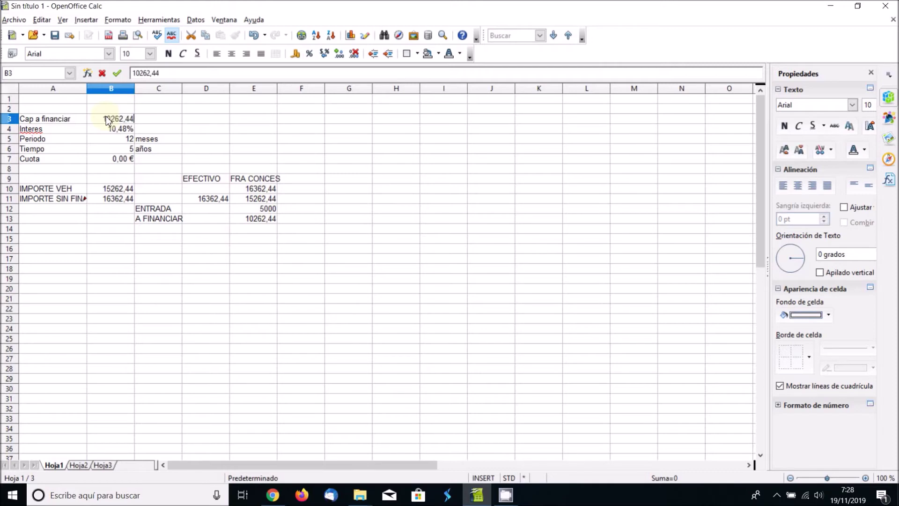
key("Return")
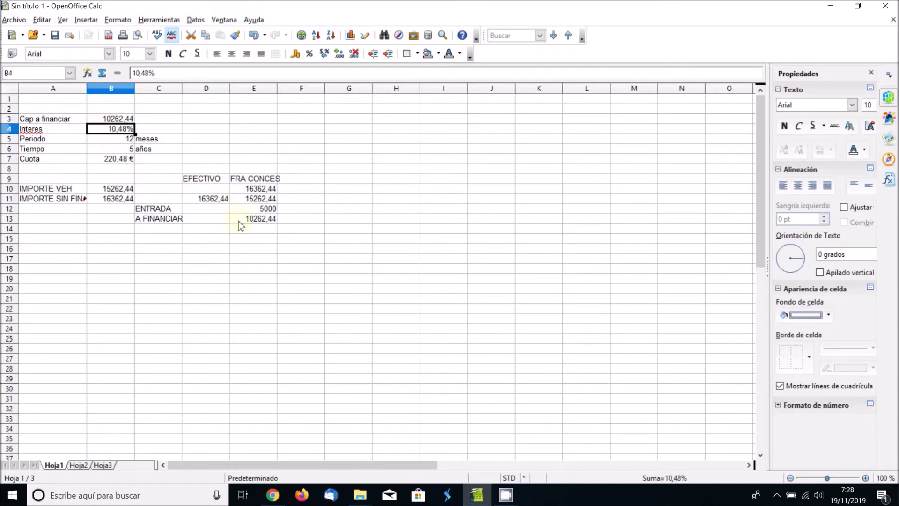
- Add the label INTERES FRA in C14 and the rate 10,48% in E14
left_click(165, 230)
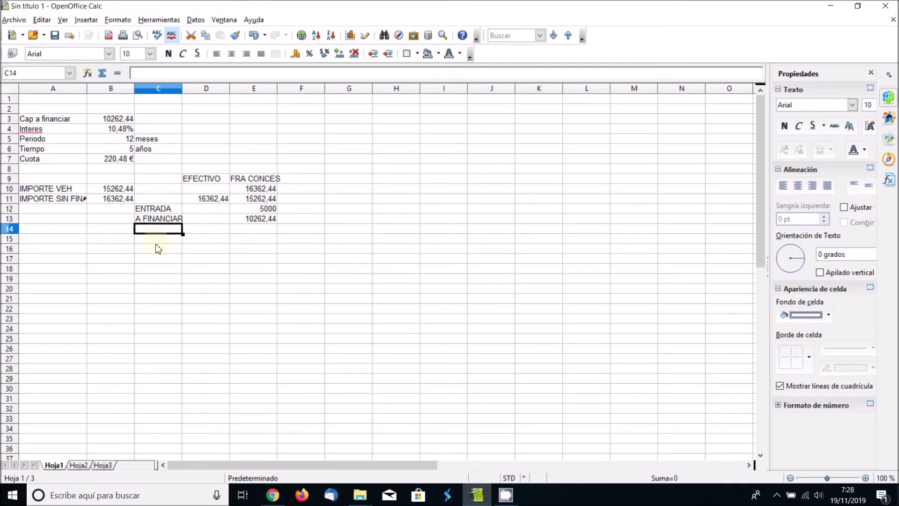
type("INTERE")
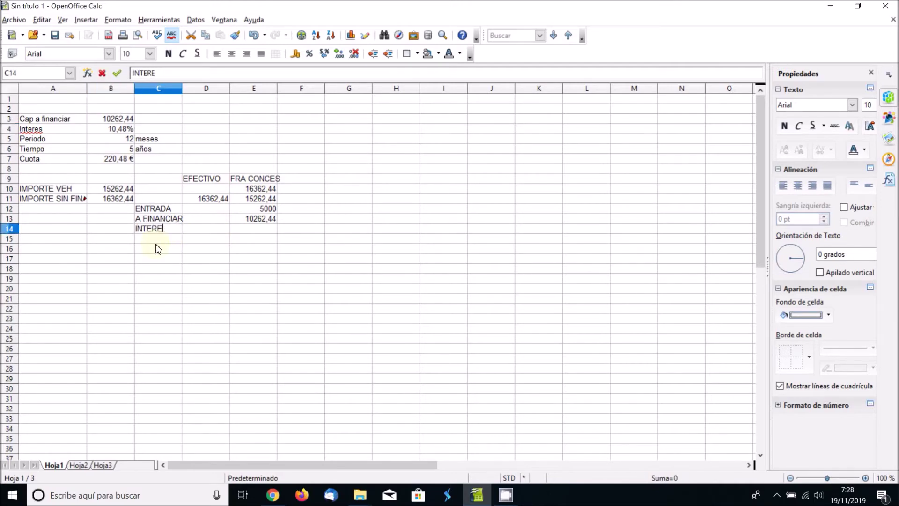
type("S FRA")
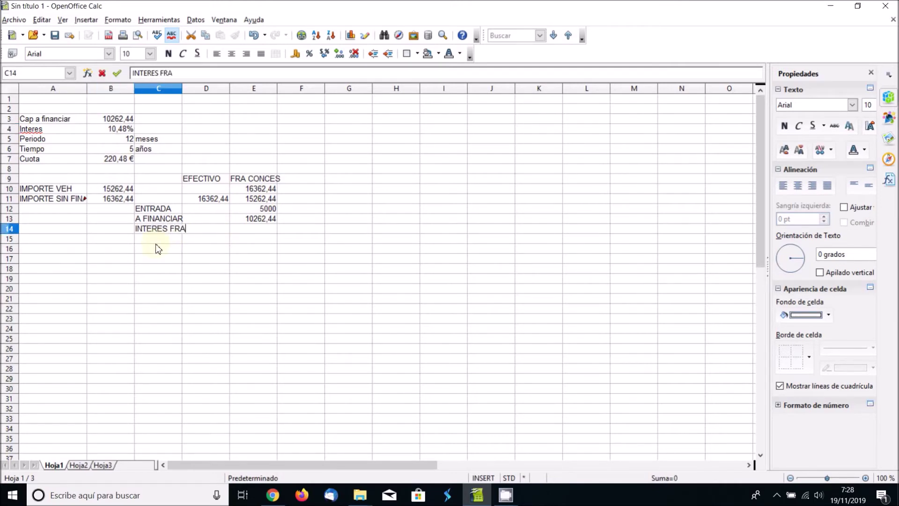
key("Tab")
key("Tab")
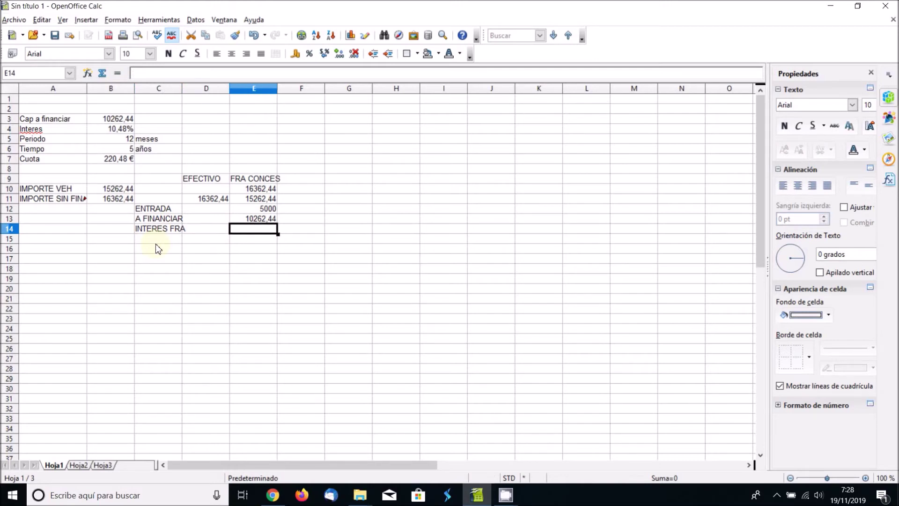
type("10,48")
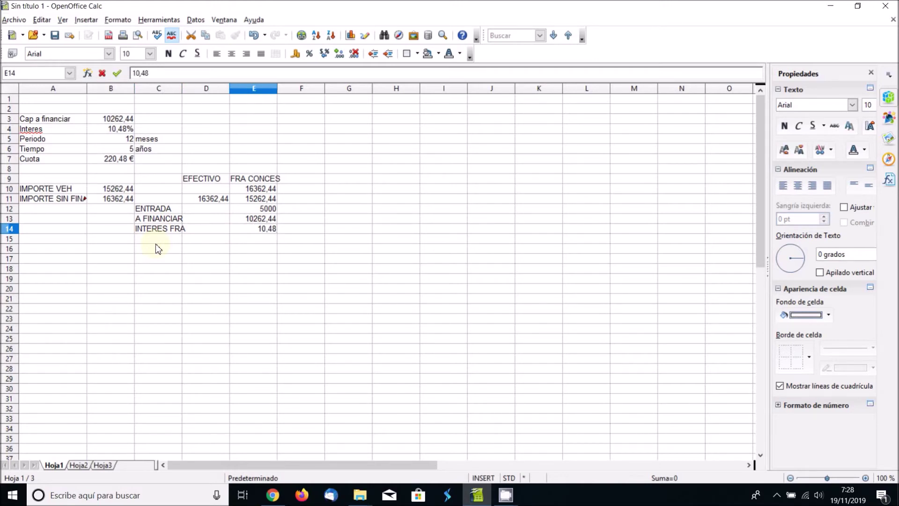
type("%")
key("Return")
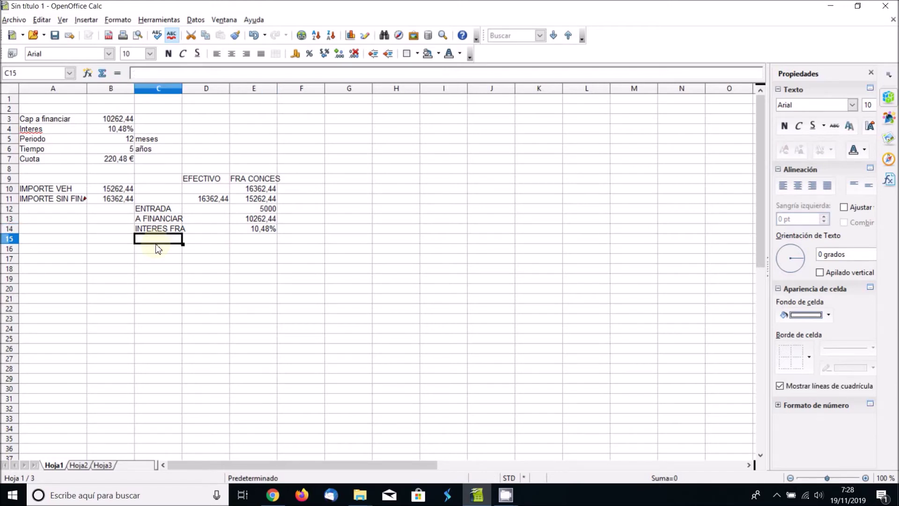
- Add the label CUOTA in C15 and the instalment amount 220,48 in E15
type("CUOTA")
key("Tab")
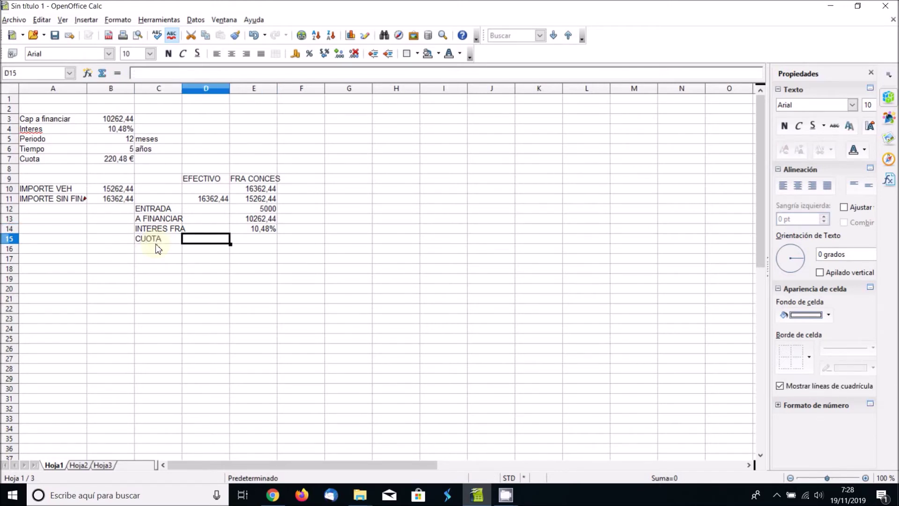
key("Tab")
type("220,48")
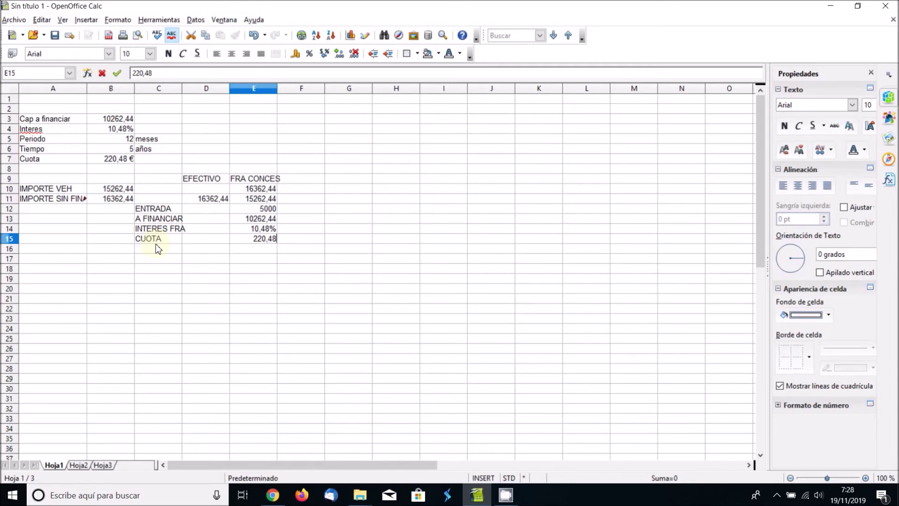
key("Return")
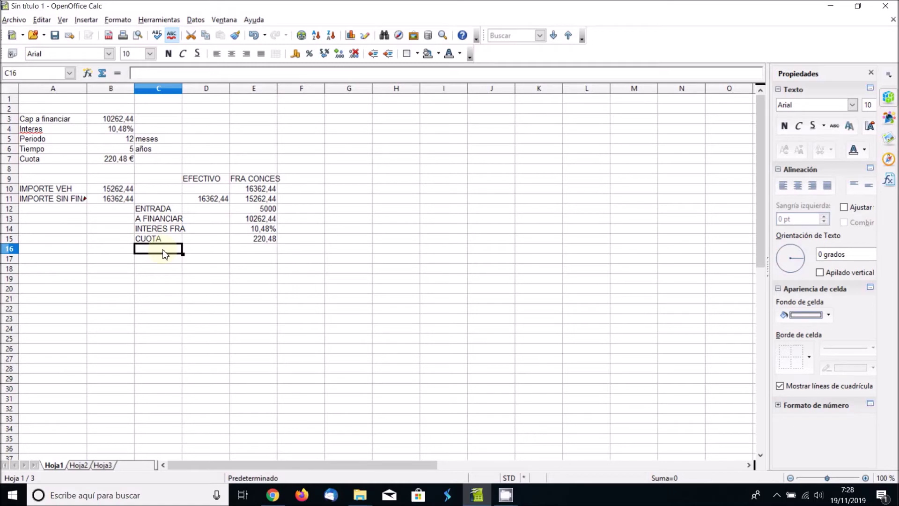
- Add the label AL FINAL in C16 and calculate the total of all instalments in E16 with =E15*12*5
type("AL FINAL")
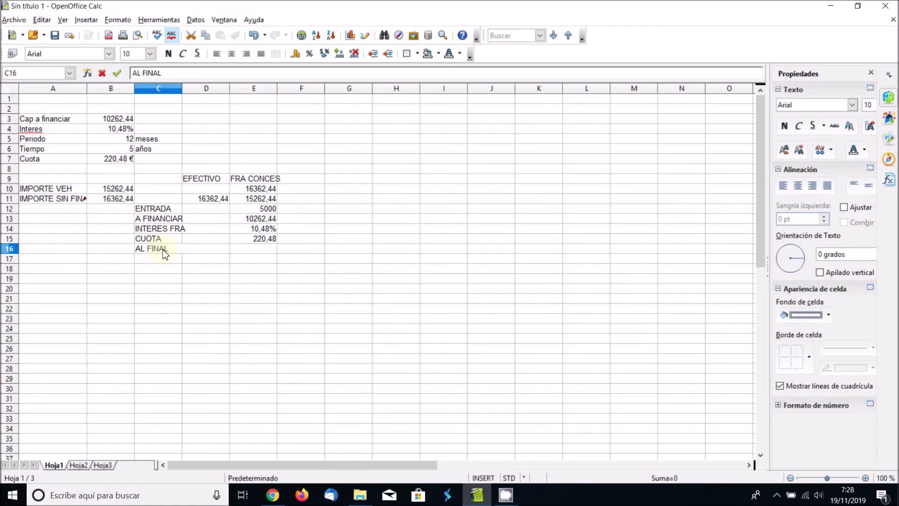
key("Tab")
key("Tab")
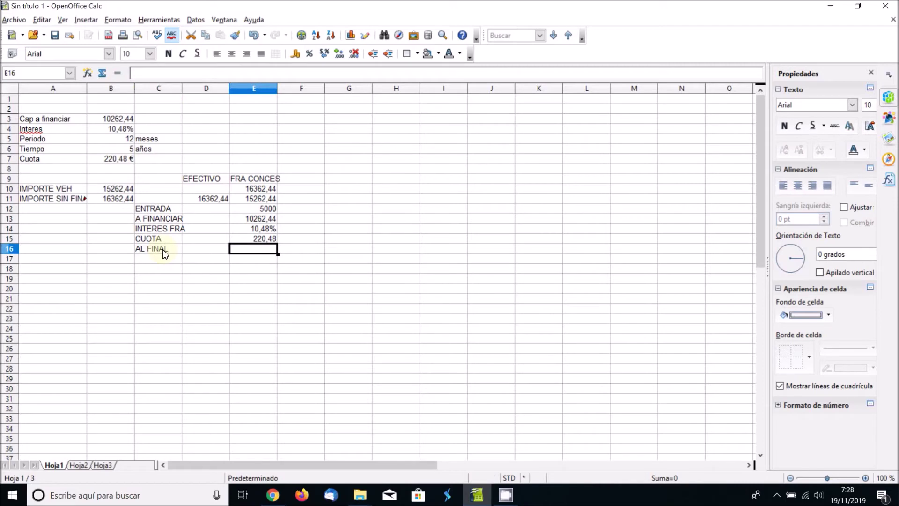
type("=")
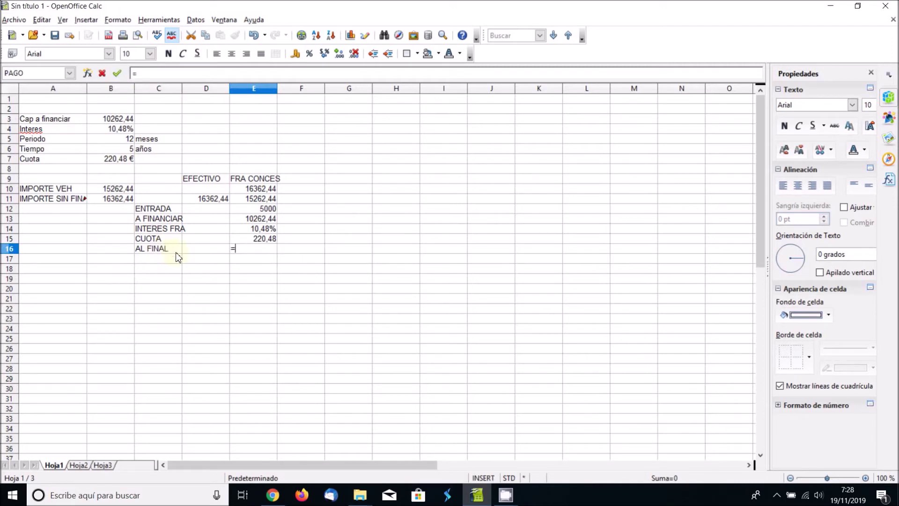
left_click(264, 240)
type("*12*5")
key("Return")
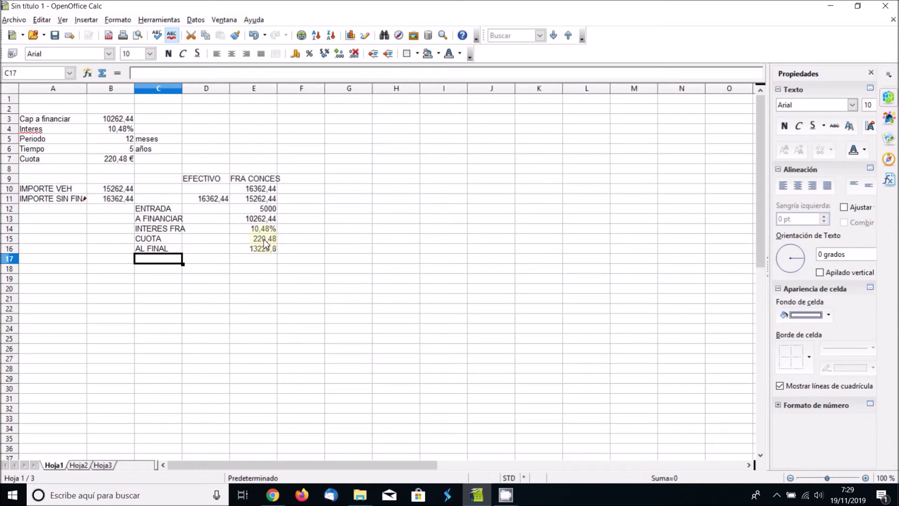
left_click(262, 249)
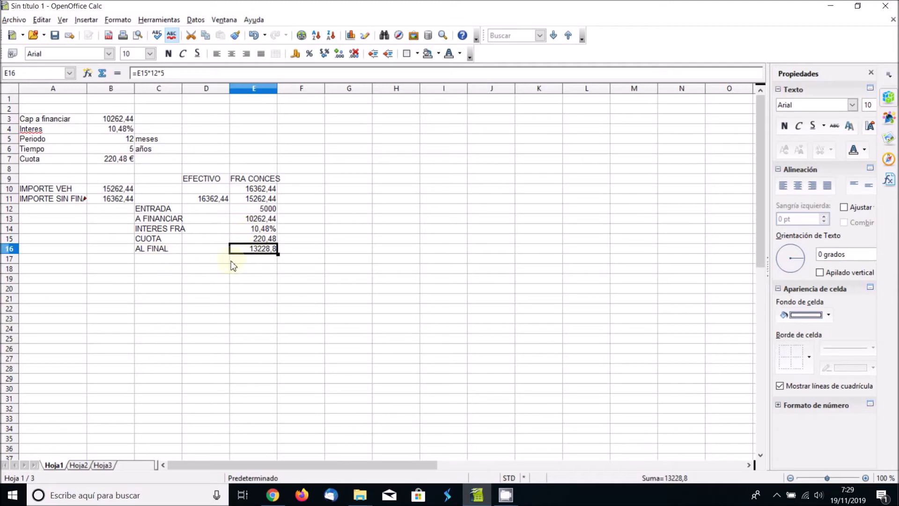
- Add the label VALOR in C17 and enter =E16+E12 in E17, then compare it with the EFECTIVO amount in D11
left_click(149, 257)
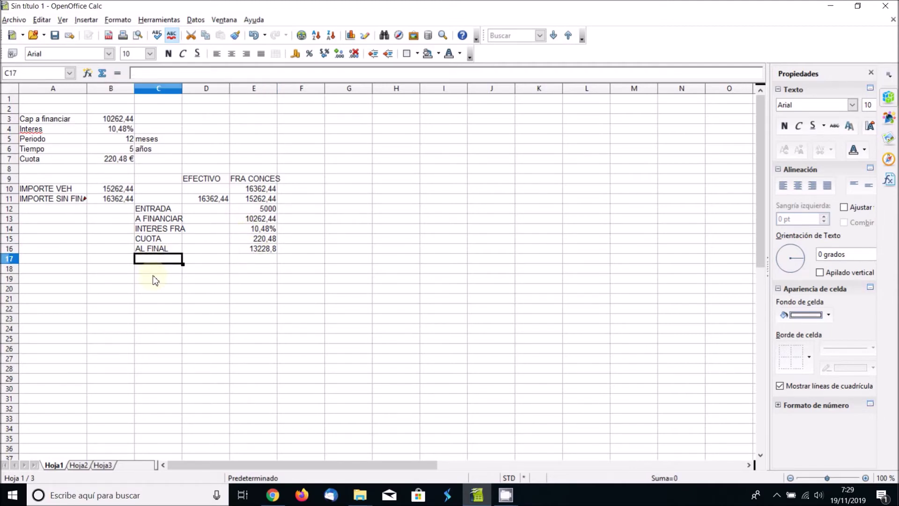
type("VALOR")
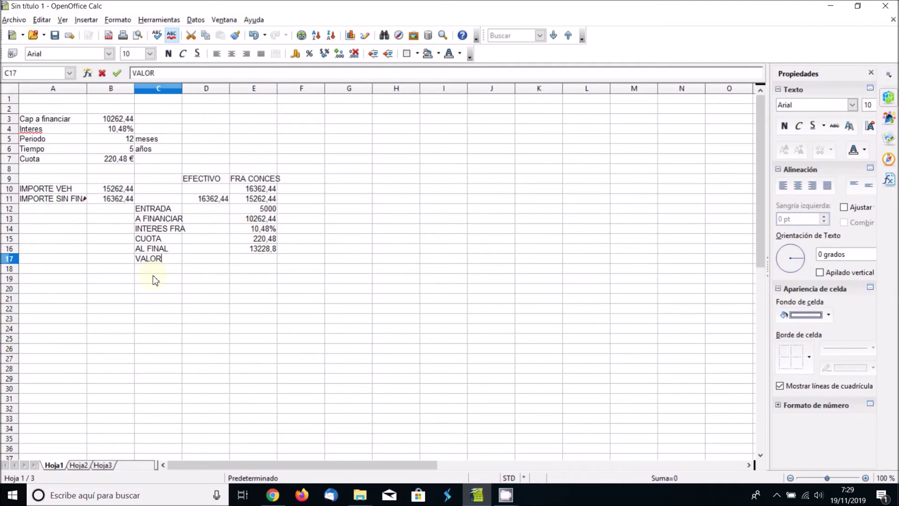
key("Tab")
key("Tab")
type("=")
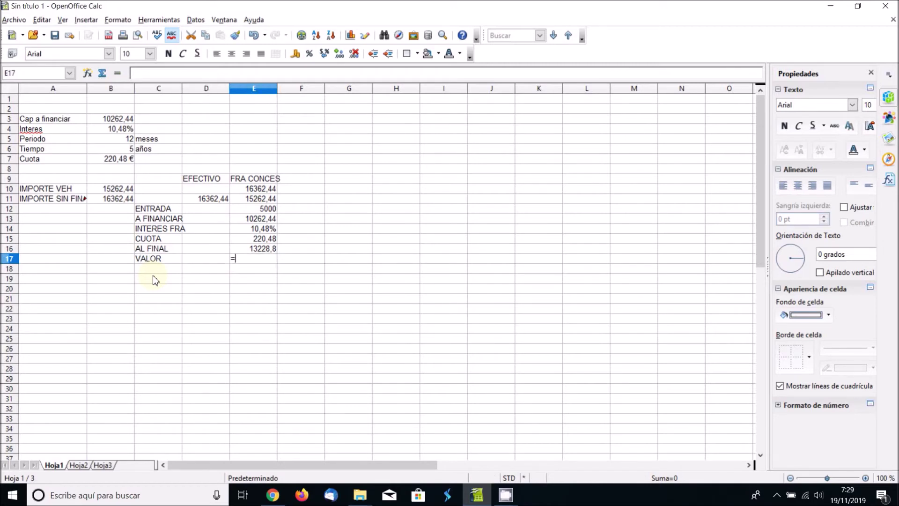
left_click(257, 252)
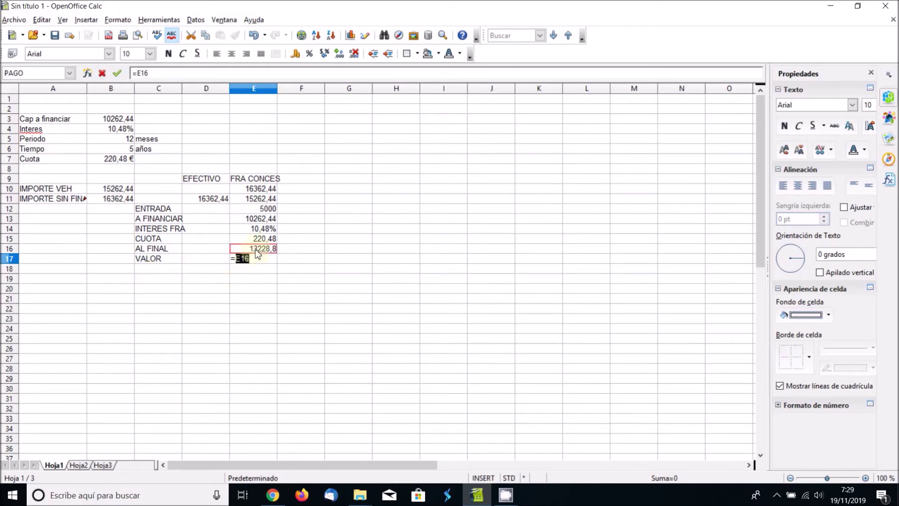
type("+")
left_click(269, 209)
key("Return")
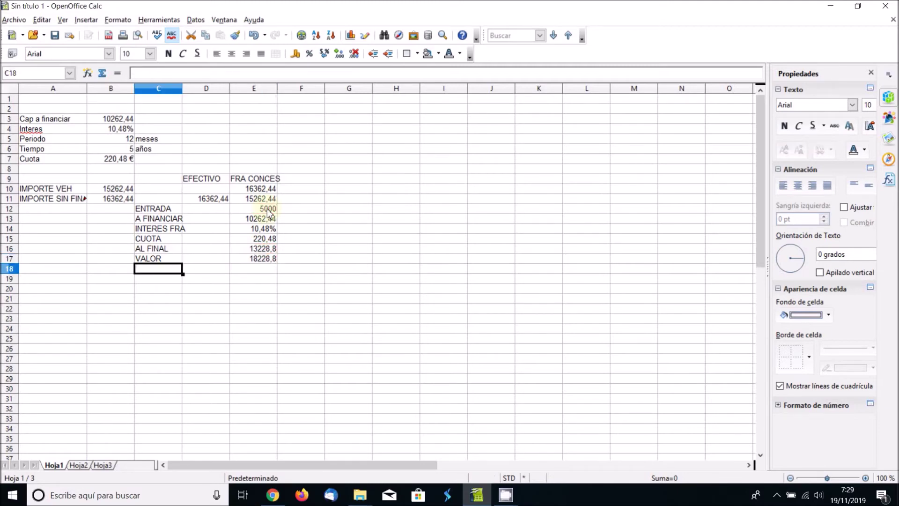
left_click(266, 259)
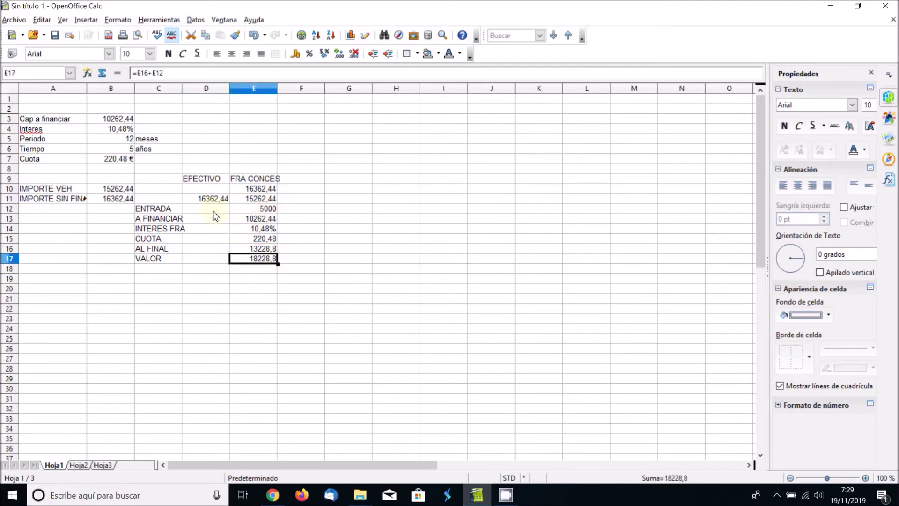
left_click(207, 201)
left_click(255, 261)
- Add the column heading FRA BANCO in F9
left_click(310, 179)
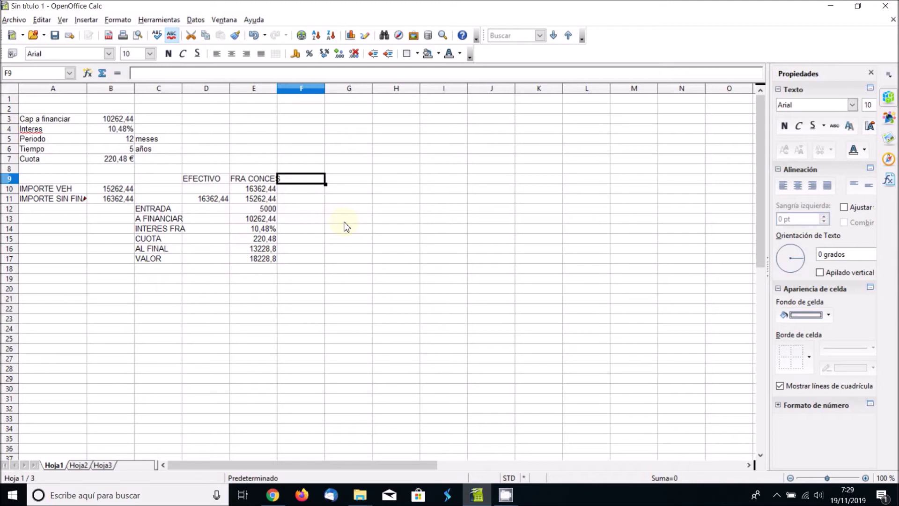
type("F")
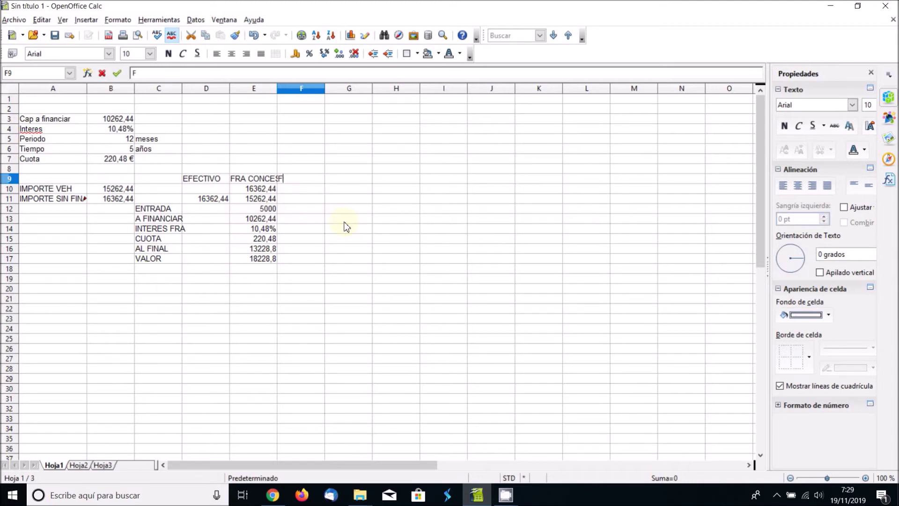
type("RA BANCO")
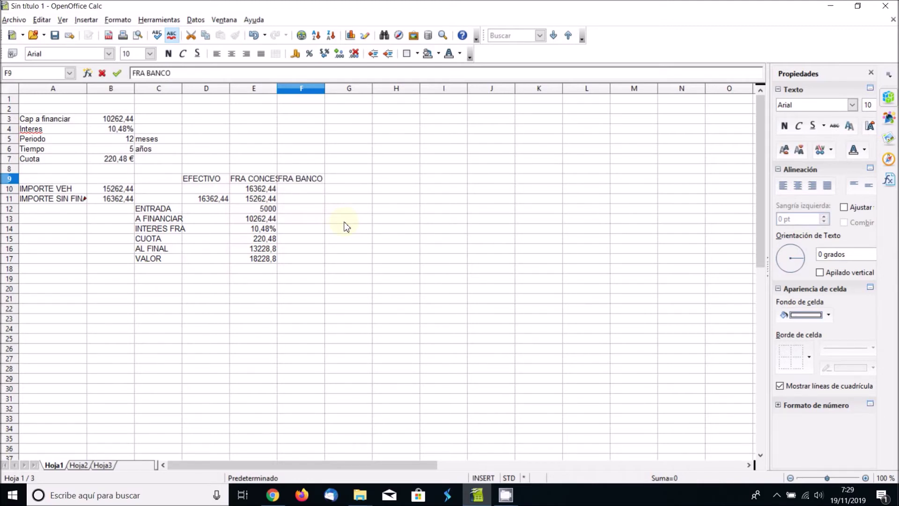
key("Return")
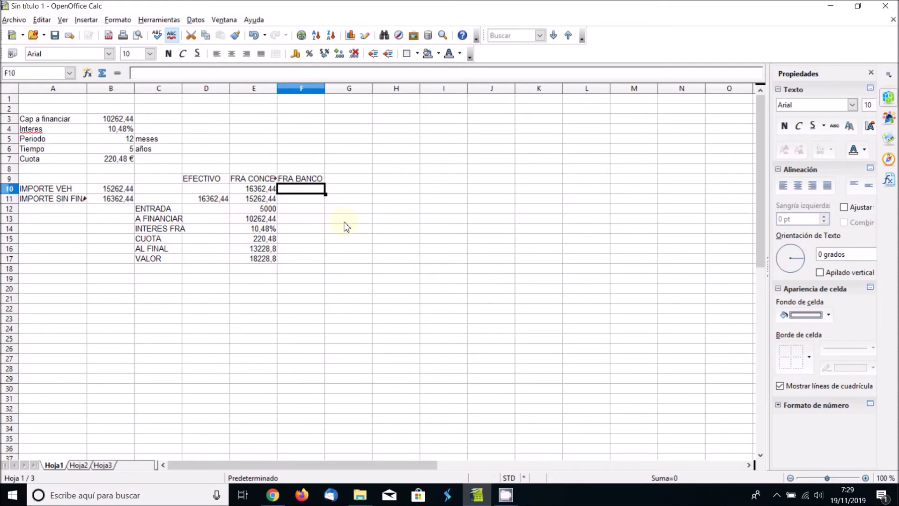
- Enter the vehicle price 16362,44 in F11 and the ENTRADA amount 5000 in F12 of the FRA BANCO column
key("Down")
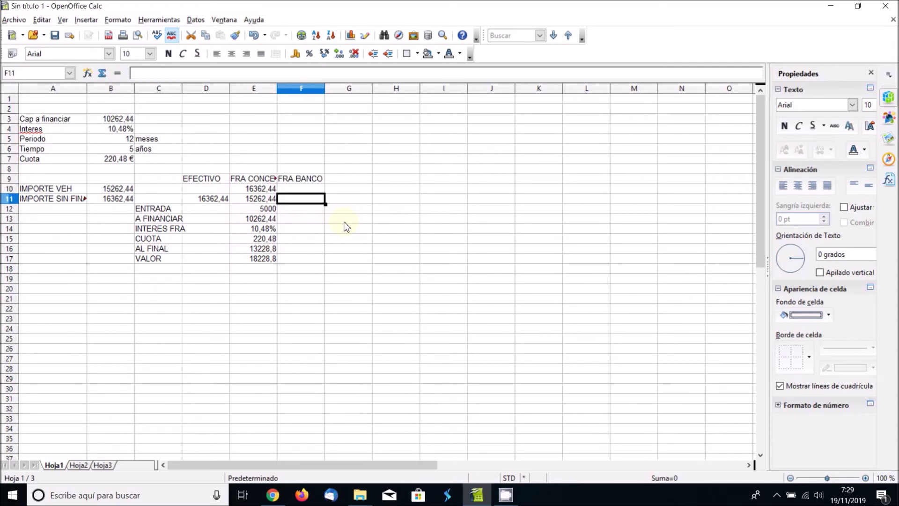
type("1")
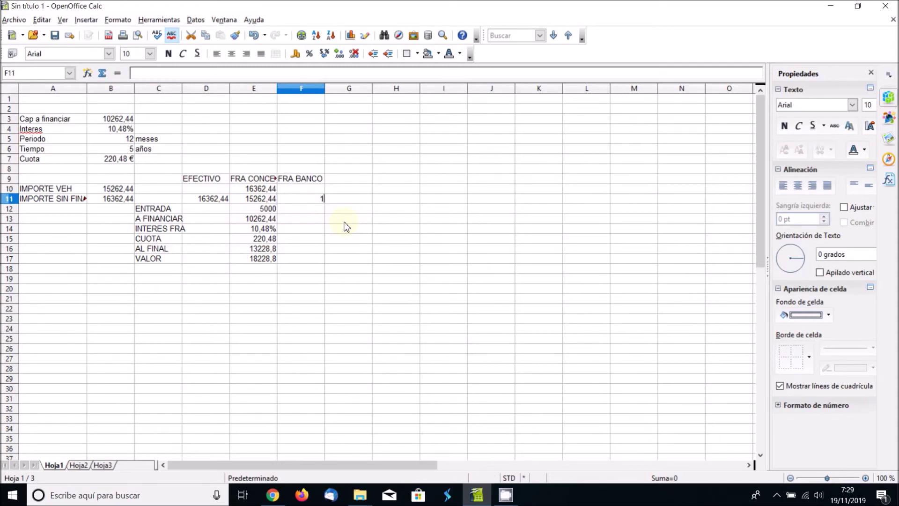
type("6362,44")
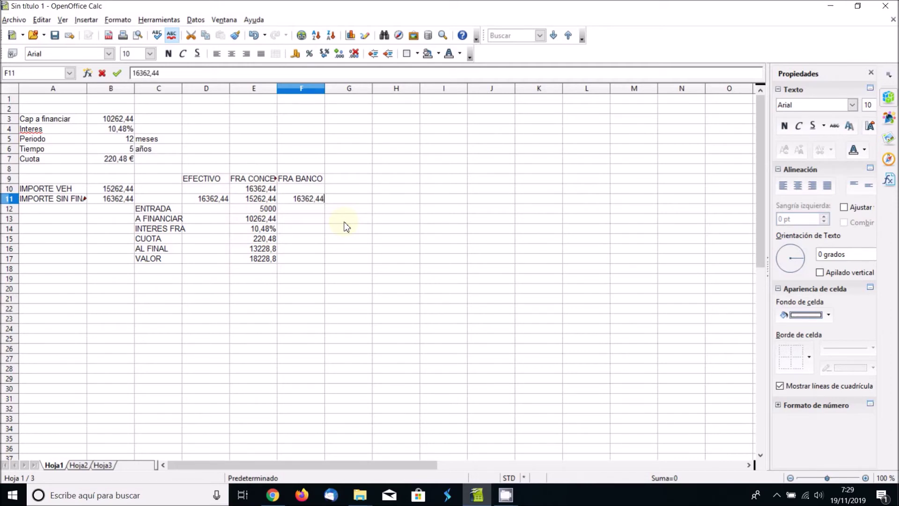
key("Return")
type("5000")
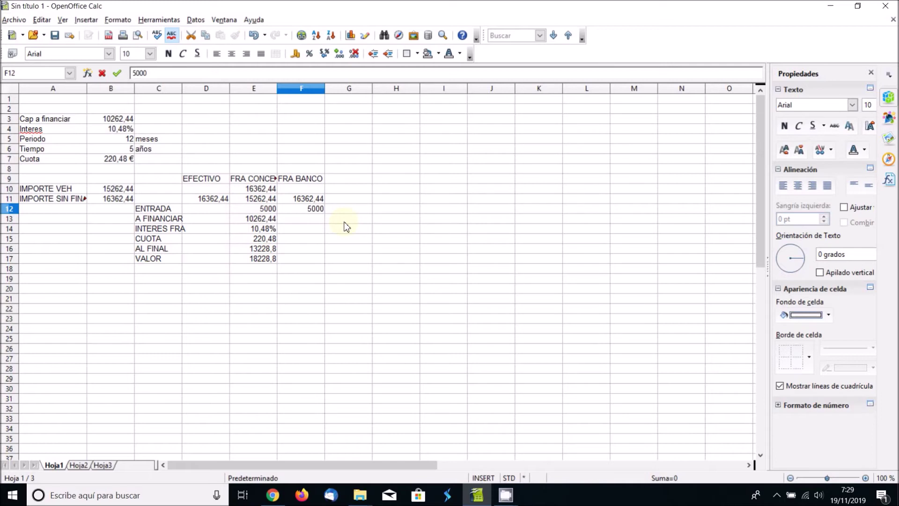
key("Return")
- Calculate the FRA BANCO amount to finance in F13 with =F11-F12
type("=")
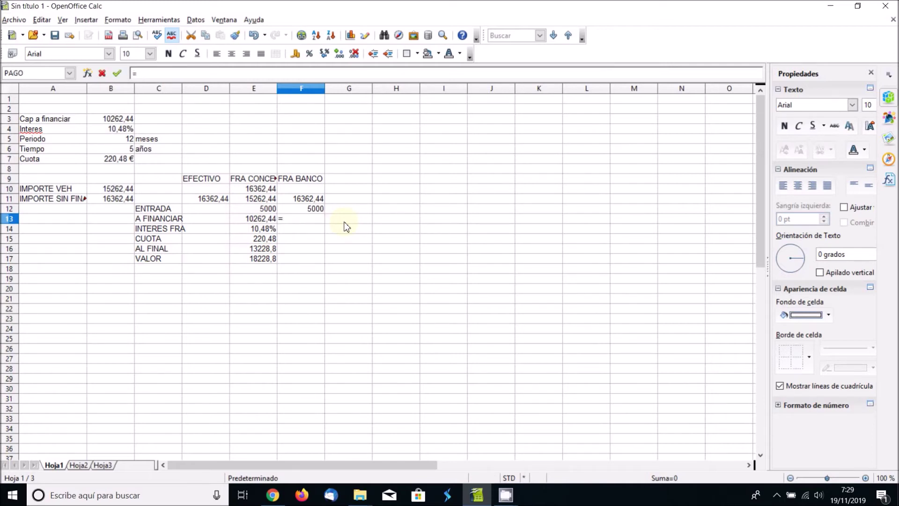
left_click(314, 198)
type("-")
left_click(311, 207)
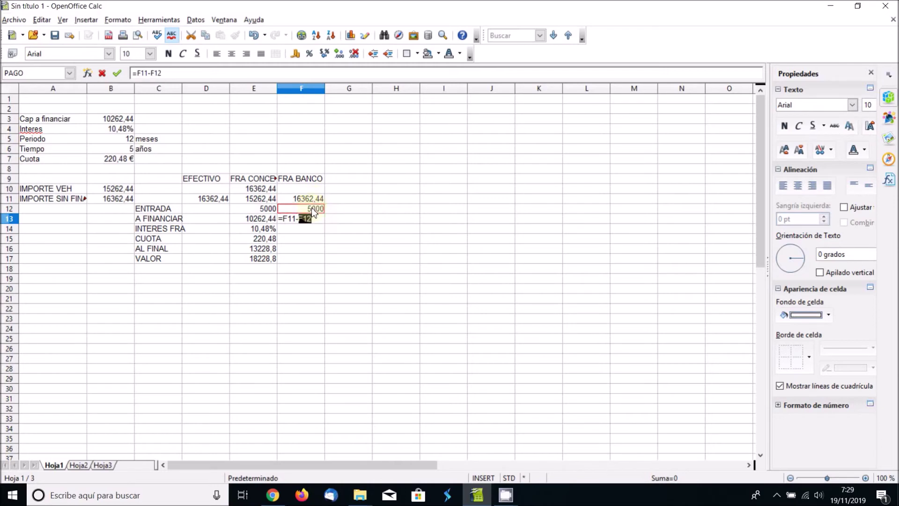
key("Return")
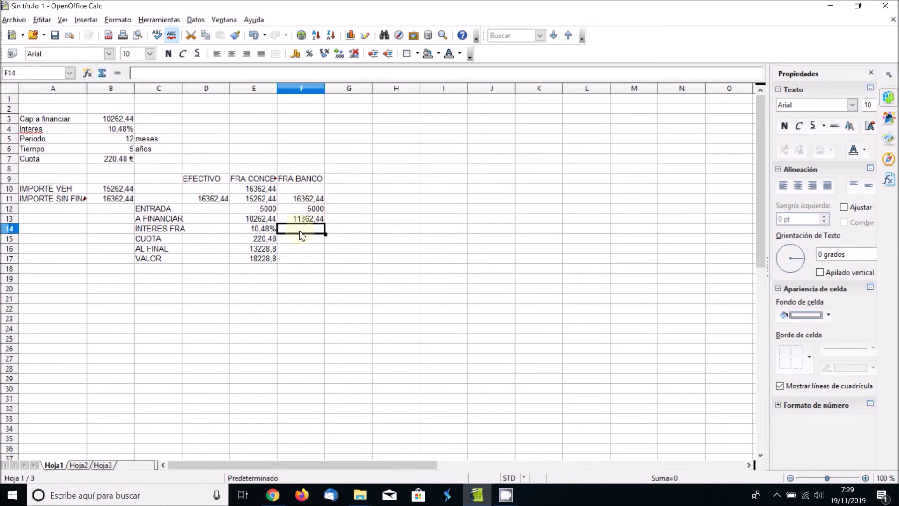
- Enter the bank's interest rate 4,75% in F14
type("4")
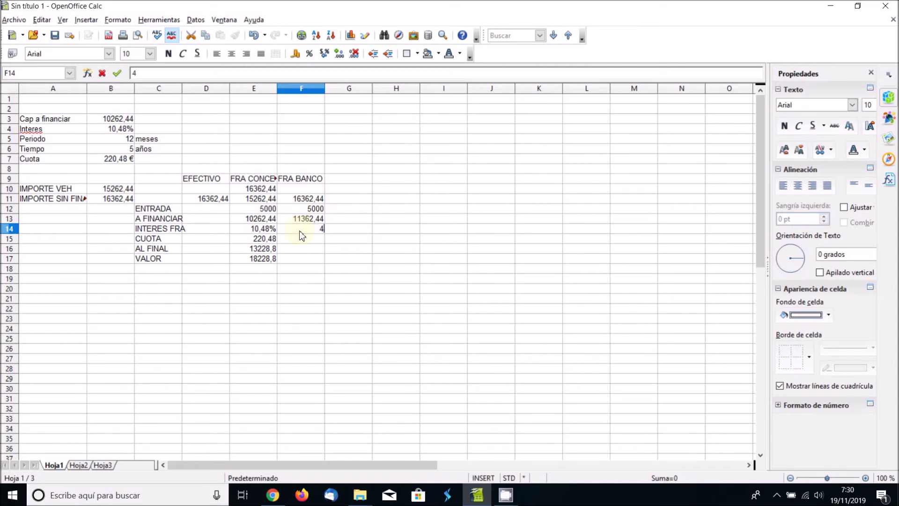
type(",75%")
key("Return")
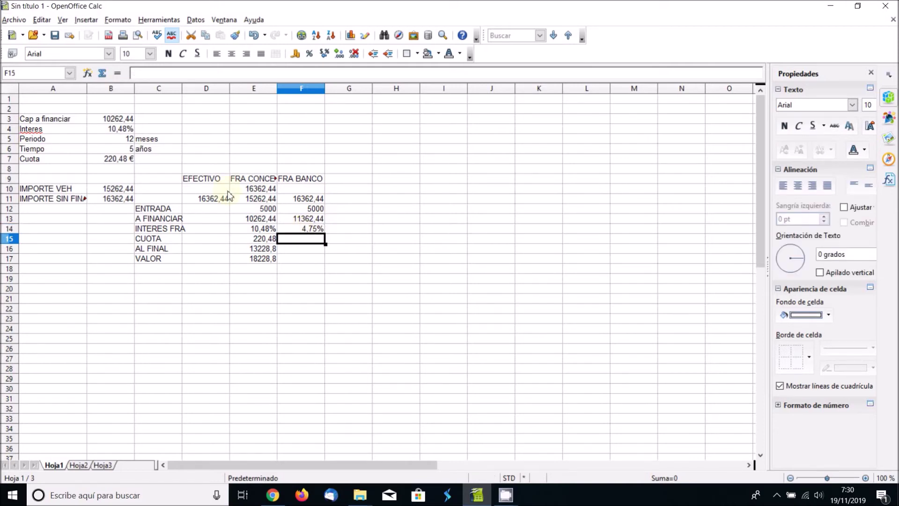
- Set the loan calculator's Cap a financiar in B3 to 11362,44 and its Interes in B4 to 4,75%
left_click(120, 118)
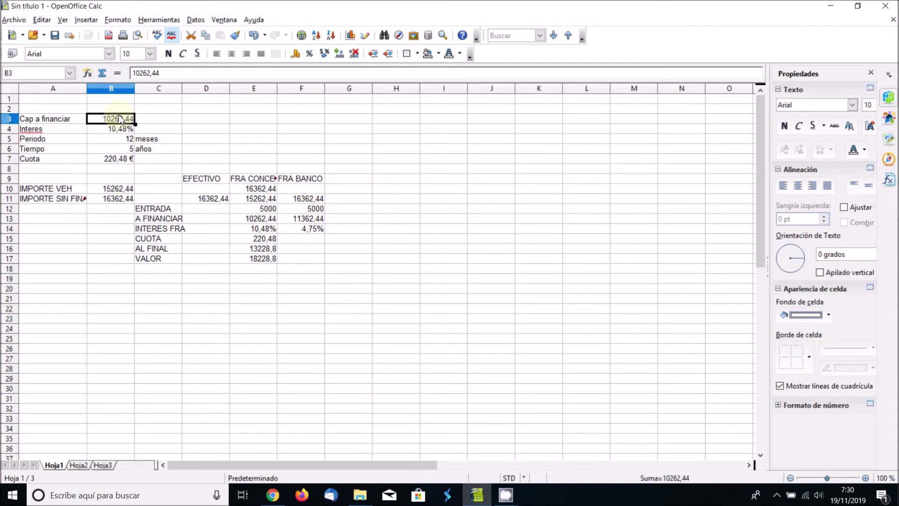
type("11")
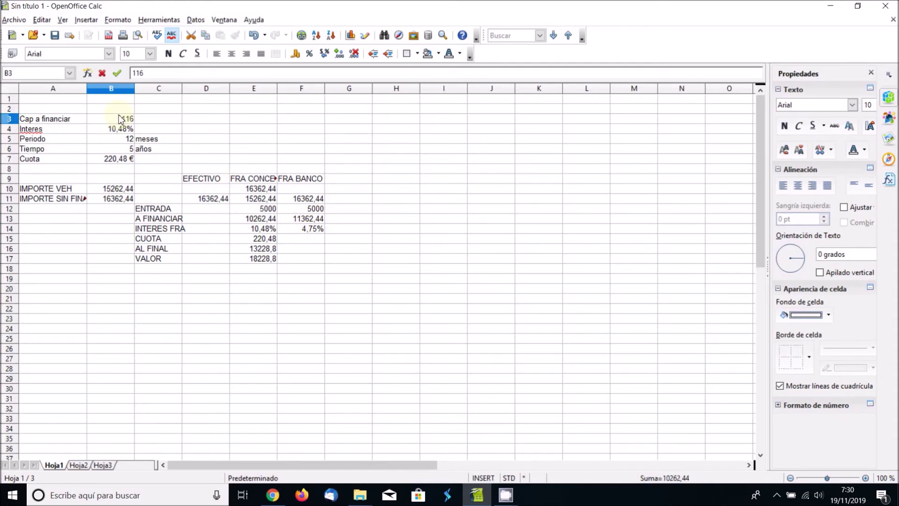
type("362,44")
key("Return")
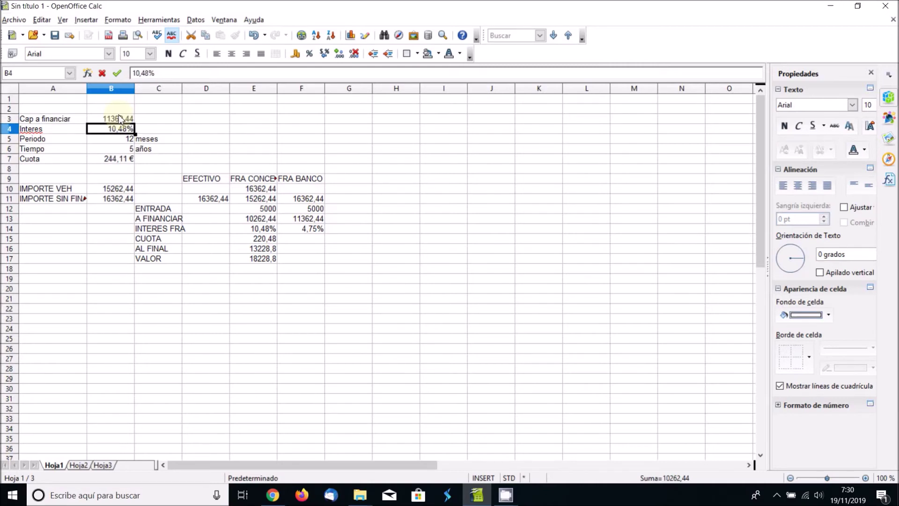
type("4,75")
key("Return")
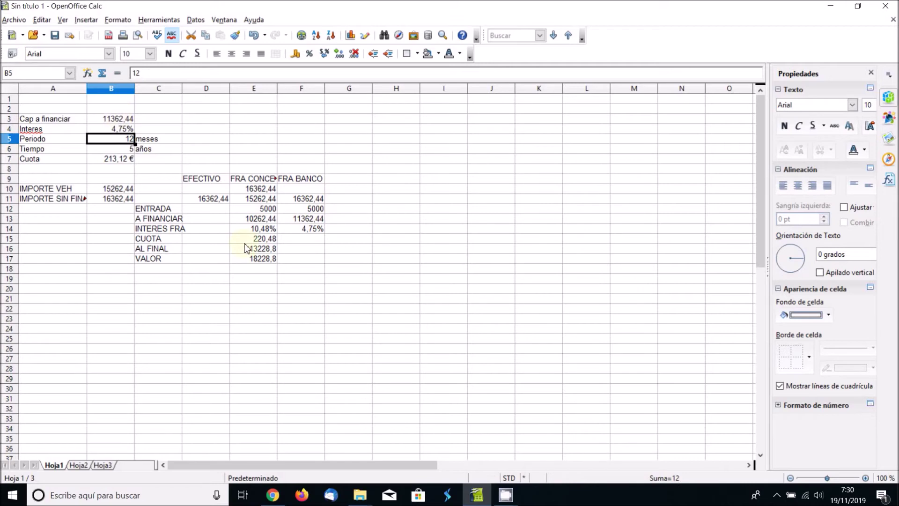
- Enter the bank loan's instalment 213,12 in the CUOTA row at F15
left_click(300, 244)
type("2")
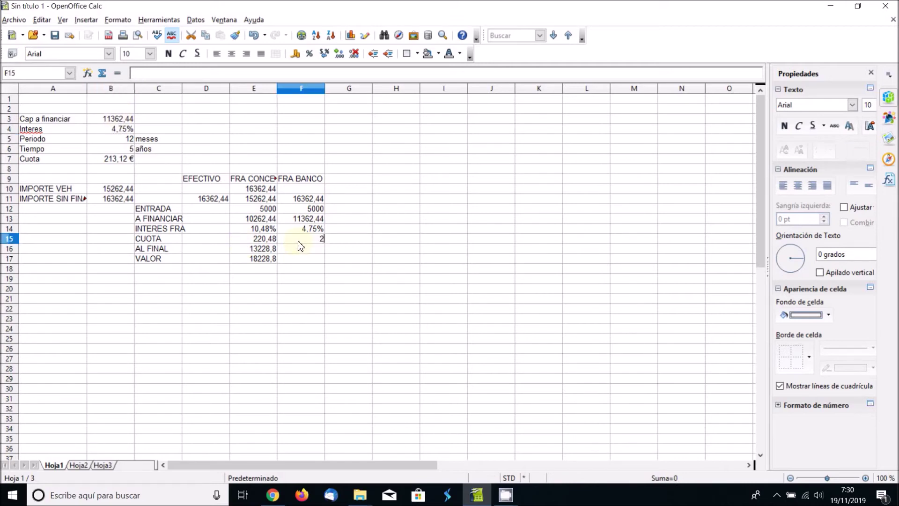
type("13,12")
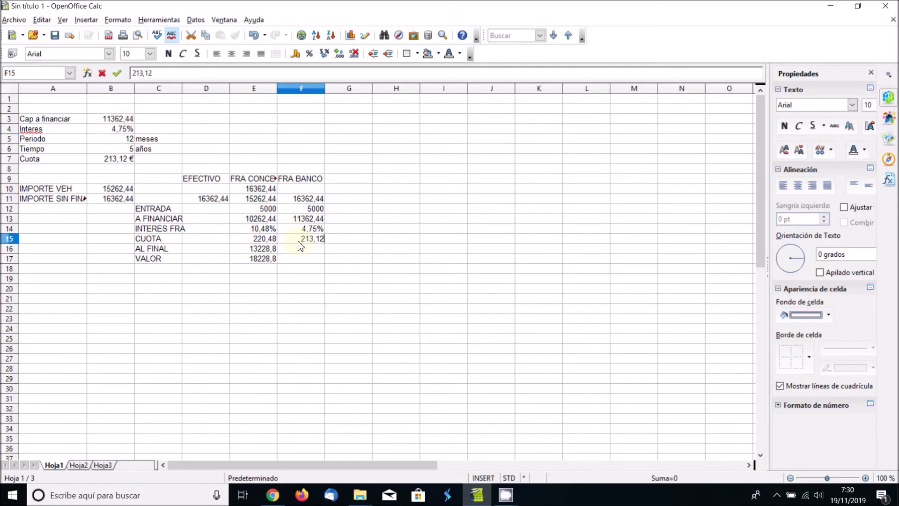
key("Return")
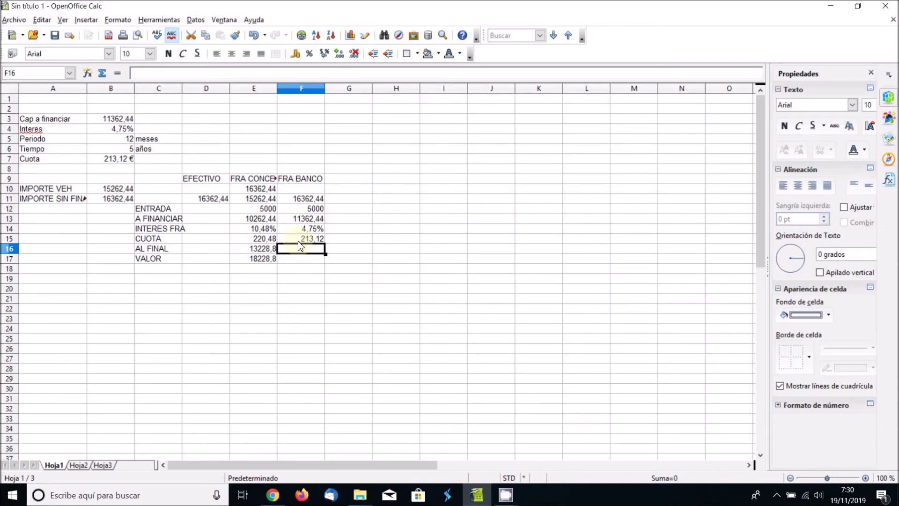
- Calculate the total of the bank instalments in F16 with =F15*5*12
type("=")
key("Up")
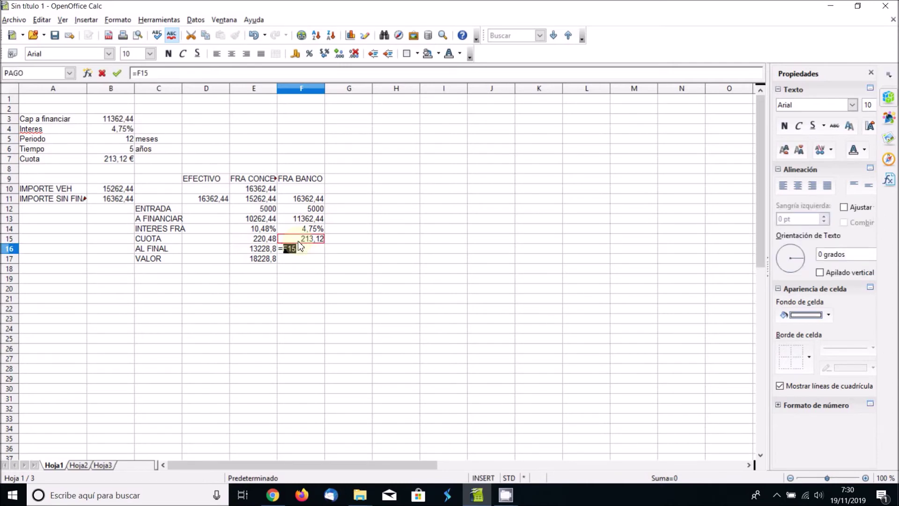
type("*5*12")
key("Return")
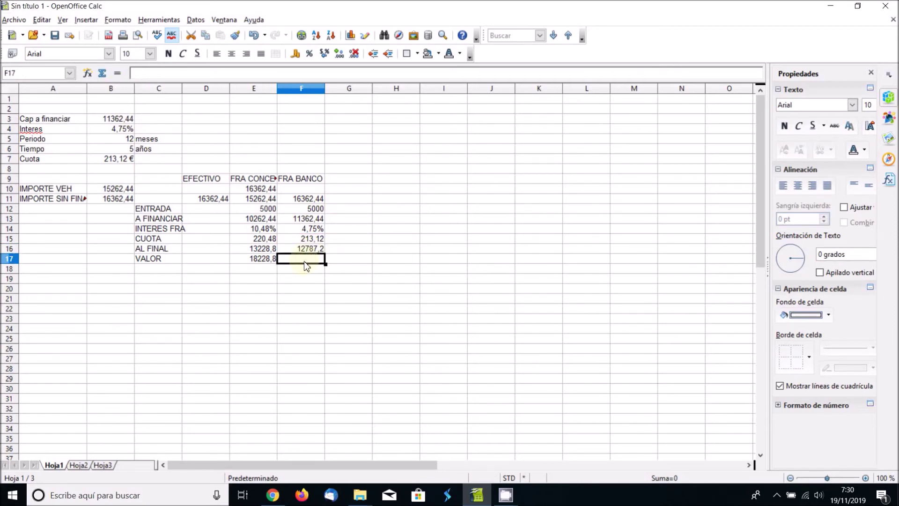
- Calculate the total bank-financed cost in F17 with =F16+F12
type("=")
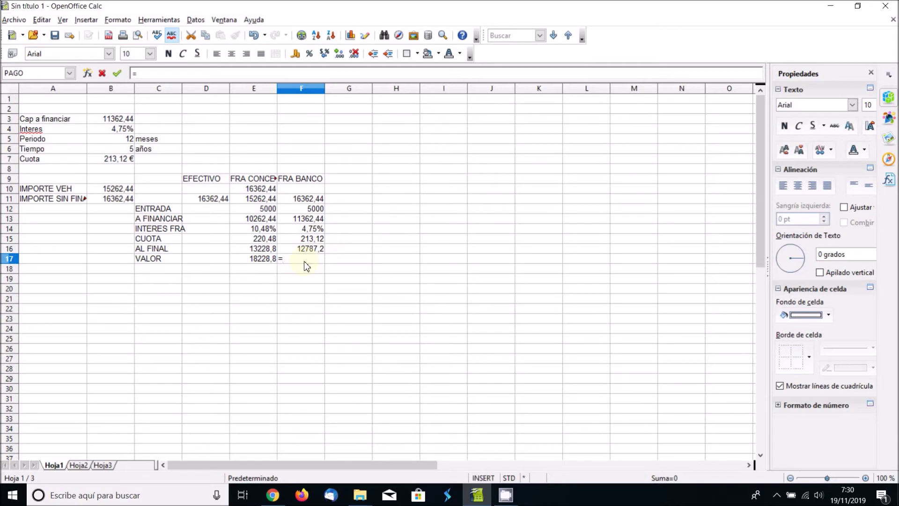
left_click(300, 249)
type("+")
left_click(307, 209)
key("Return")
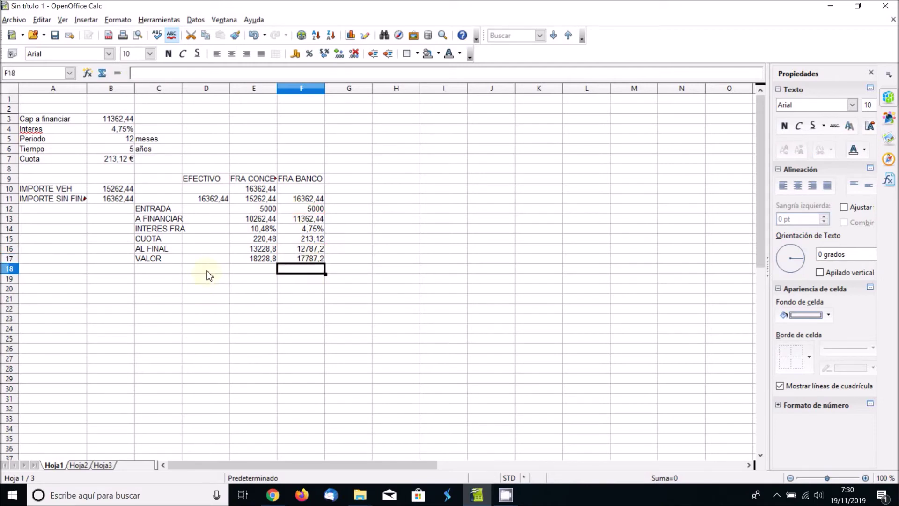
- Enter 16362,44 as the EFECTIVO value in D17 and compare it with the financed totals in E17 and F17
left_click(217, 258)
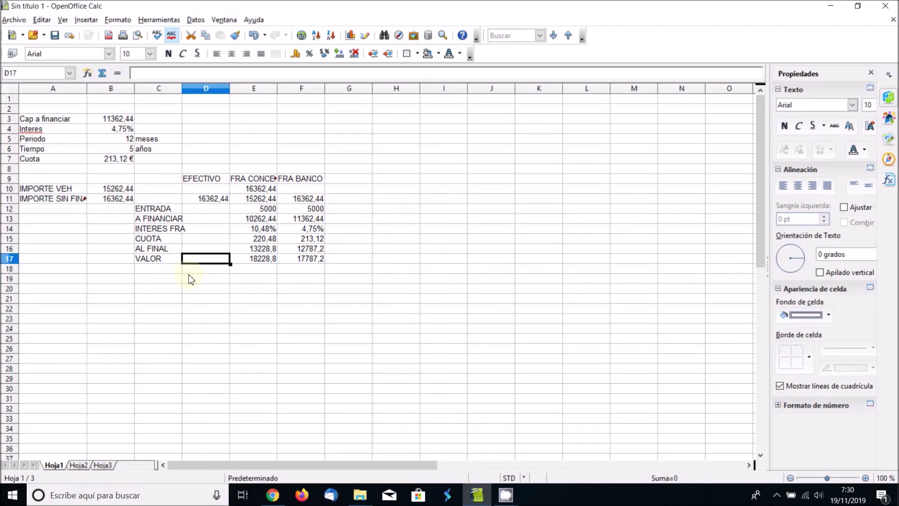
type("16362,44")
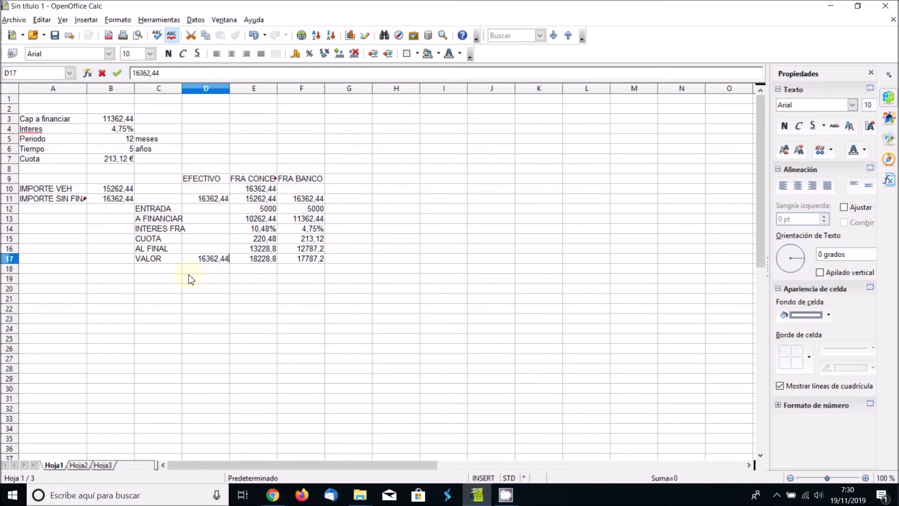
key("Return")
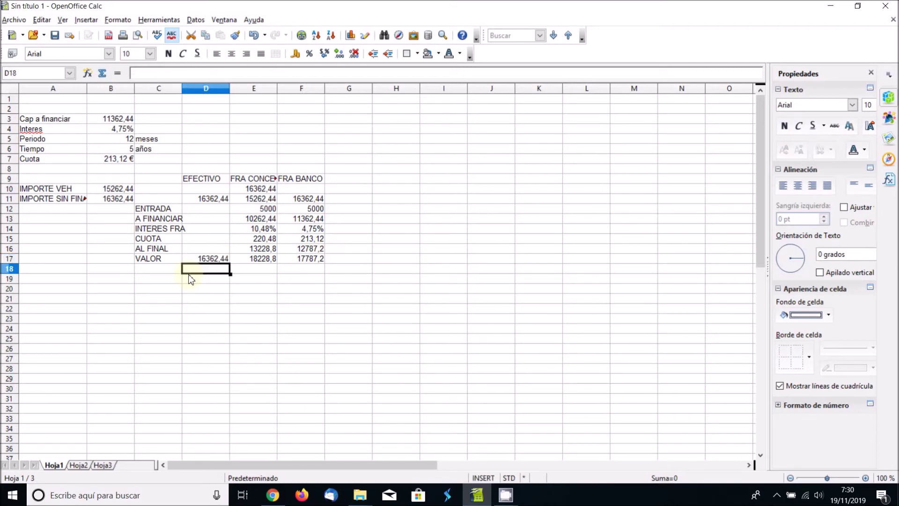
left_click(213, 260)
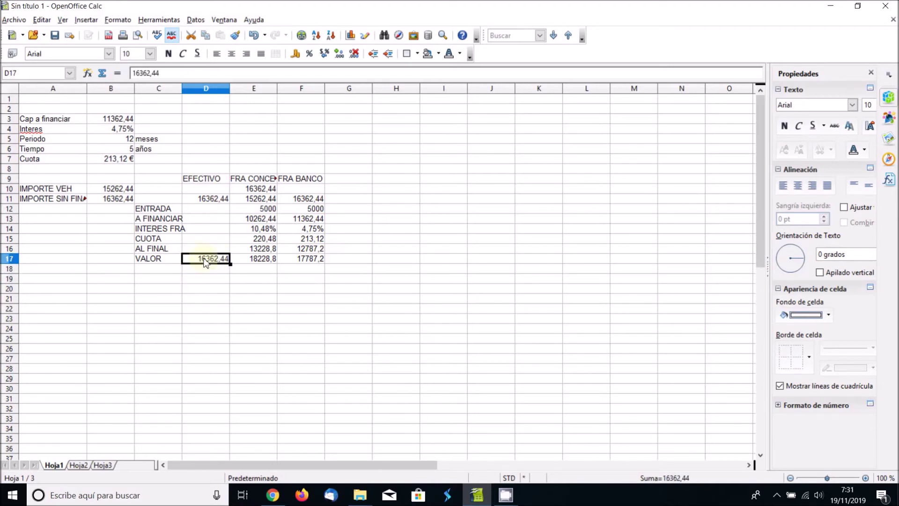
left_click(248, 261)
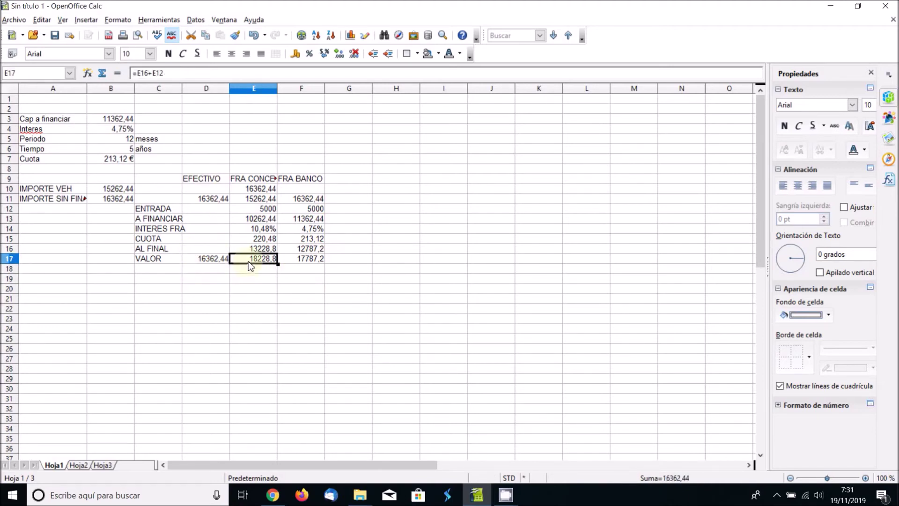
key("Right")
left_click(271, 264)
left_click(302, 263)
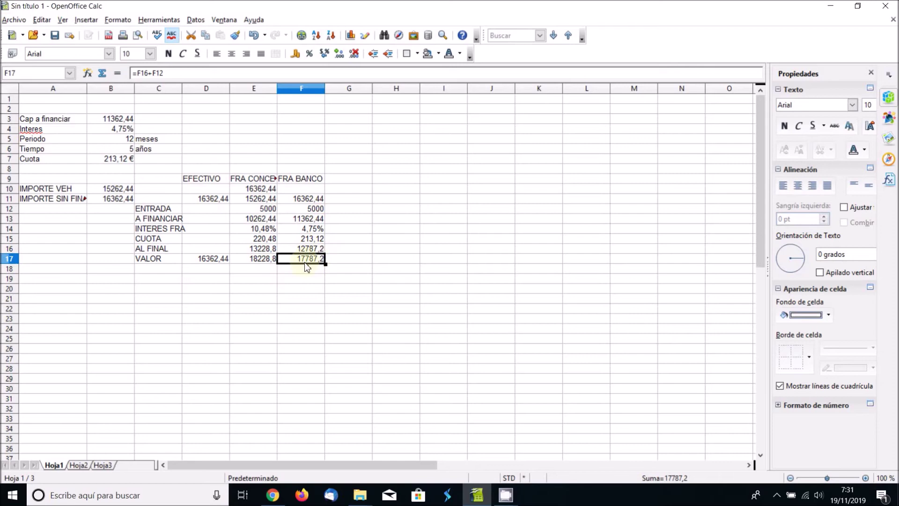
- Calculate the difference between dealer and bank financing in G17 with =E17-F17, then review the bank total in F17
left_click(338, 261)
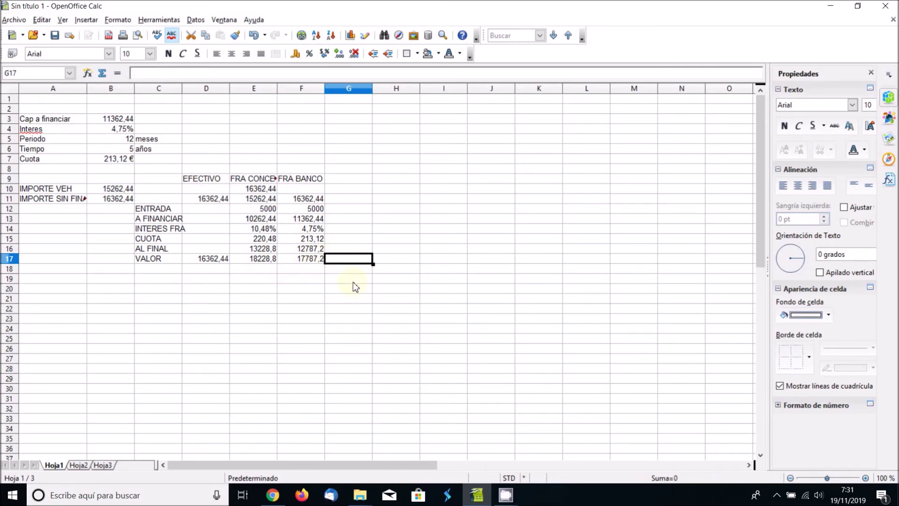
type("?")
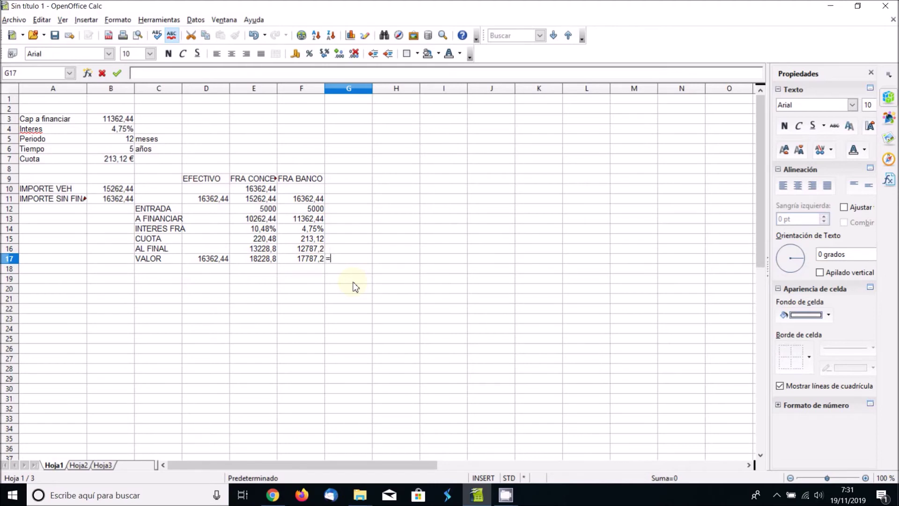
left_click(271, 260)
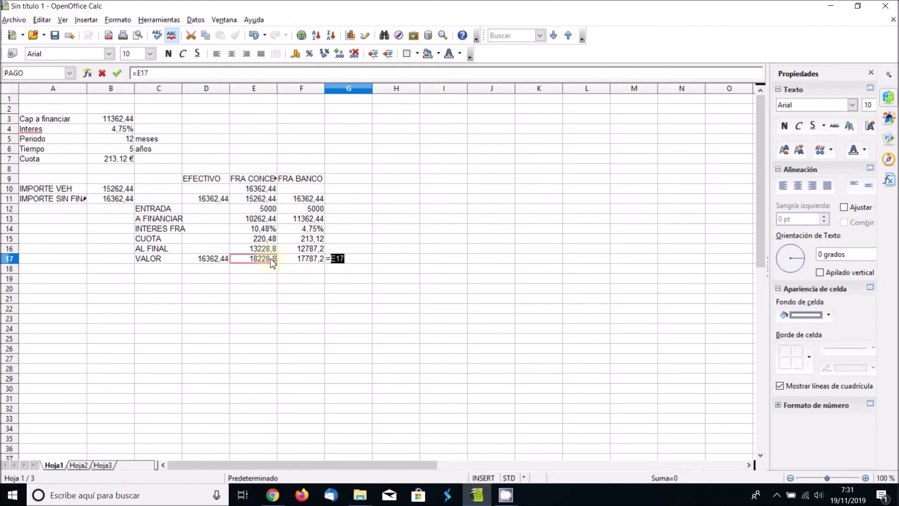
type("-")
left_click(302, 260)
key("Return")
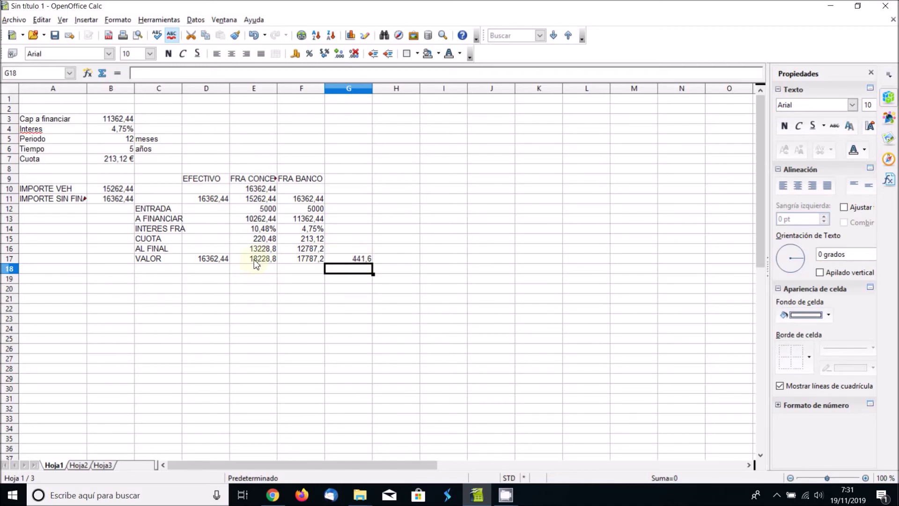
left_click(302, 262)
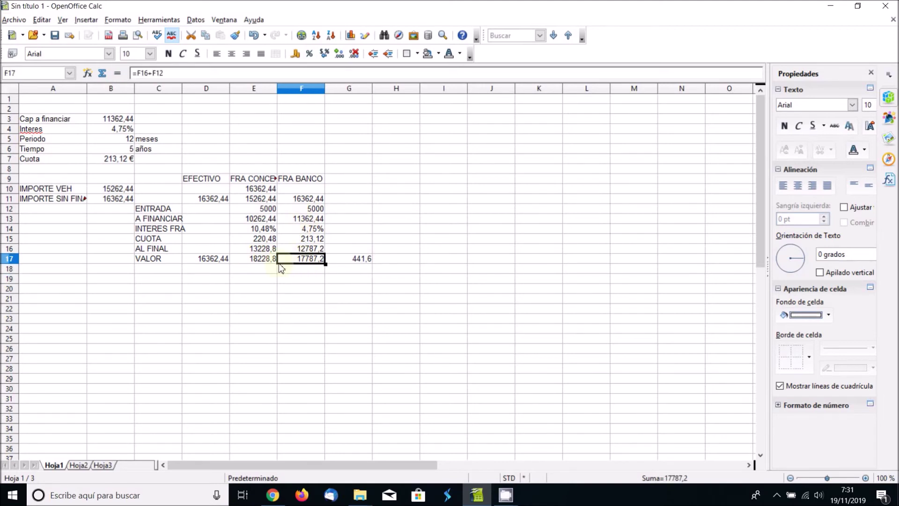
- Compare the bank's vehicle price in F11 with the dealer prices in E10 and E11
left_click(306, 200)
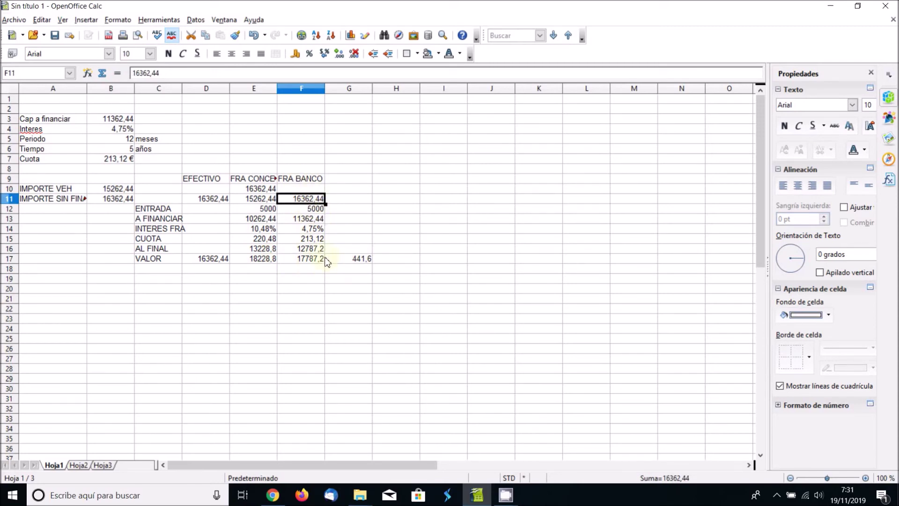
left_click(252, 203)
key("Up")
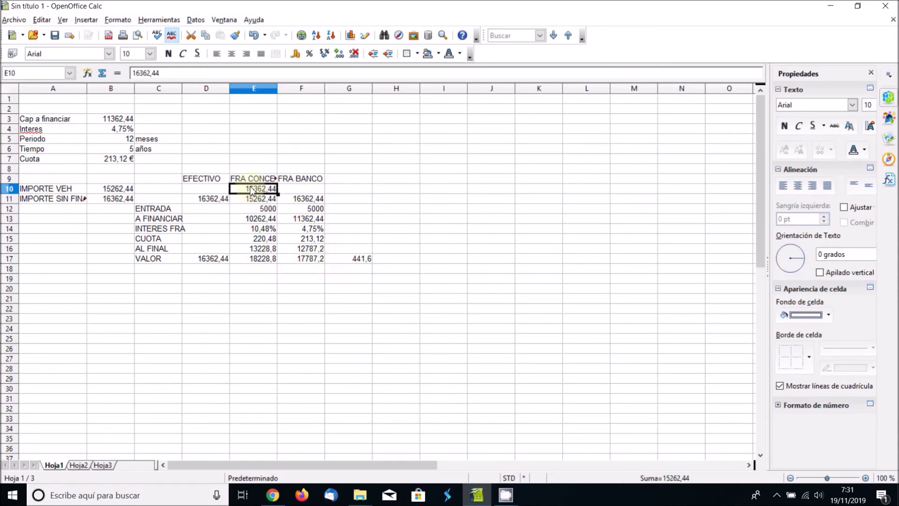
key("Down")
key("Up")
key("Down")
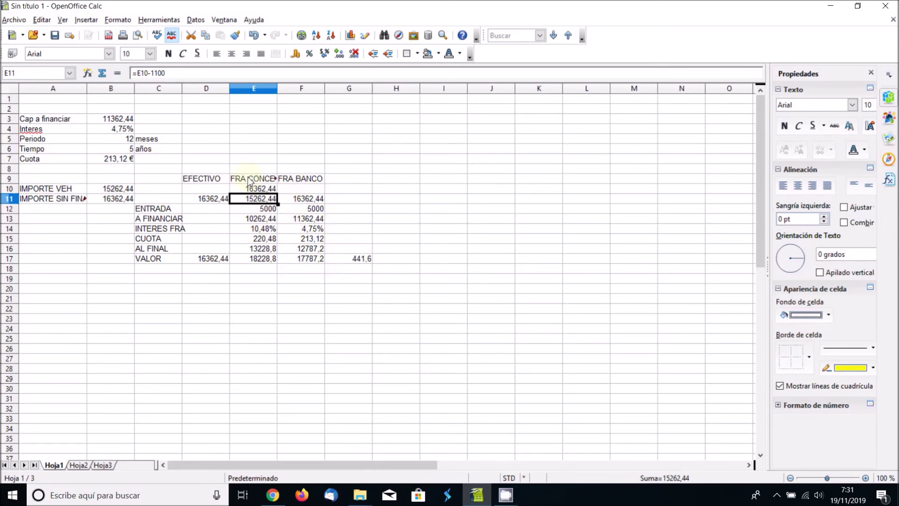
- Label cell C19 COSTE FINAN below the comparison table
left_click(258, 277)
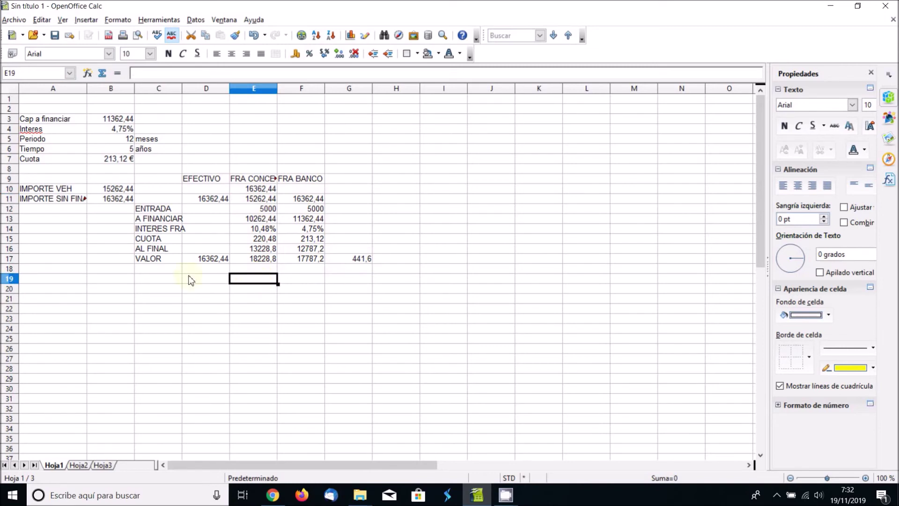
left_click(162, 285)
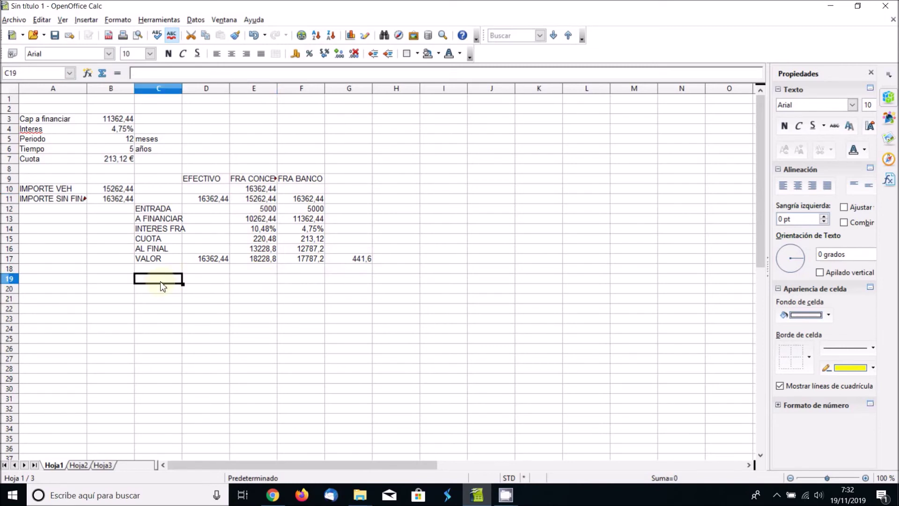
type("COSTE FINAN")
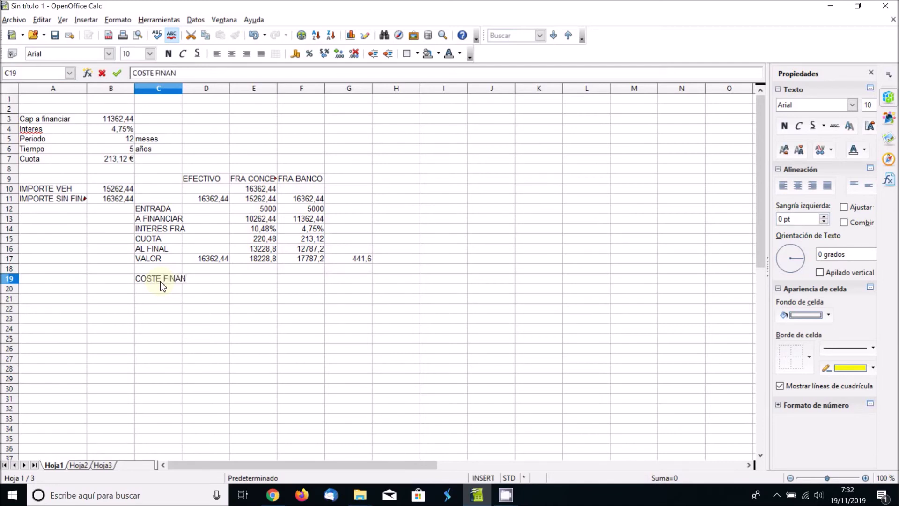
key("Tab")
- Calculate the dealer's financing cost in E19 with =E16-E13
key("Tab")
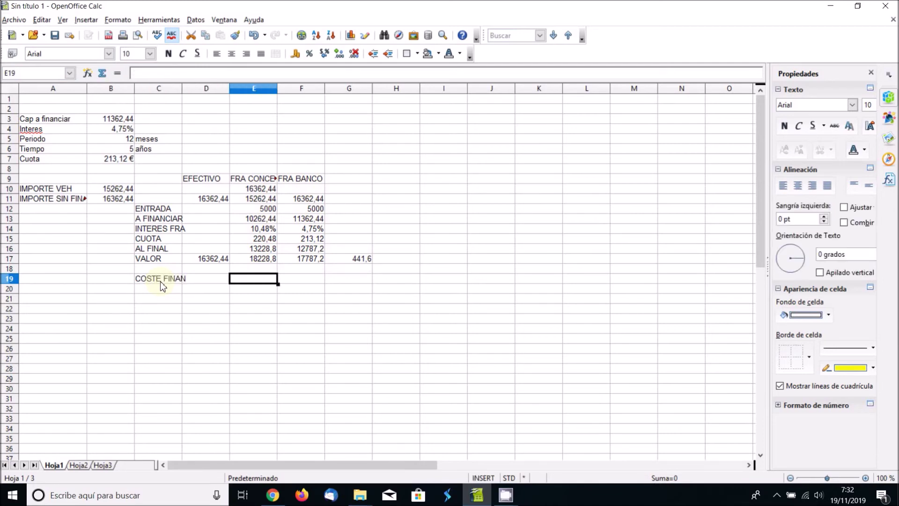
type("=")
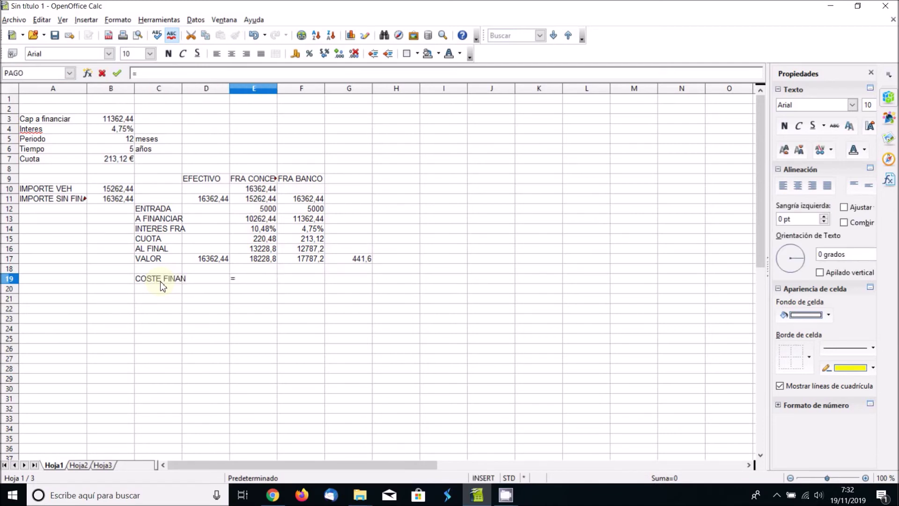
left_click(261, 252)
type("-")
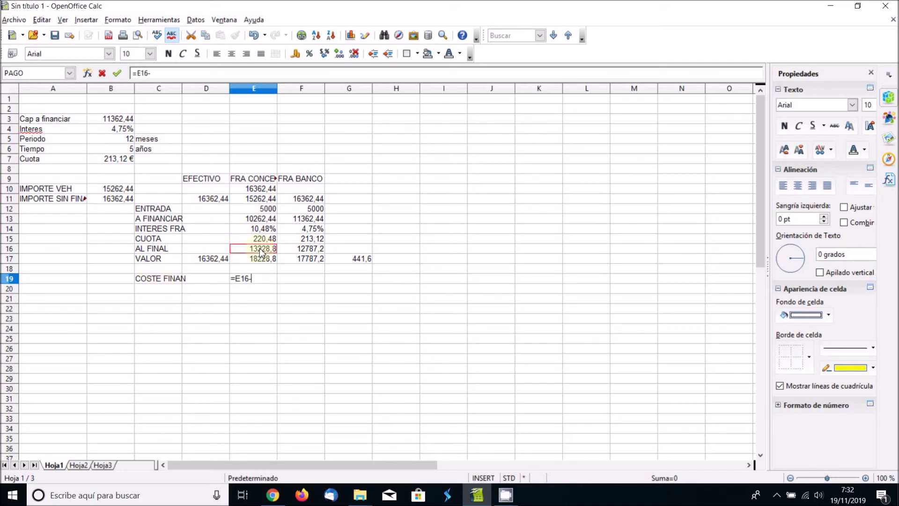
left_click(270, 222)
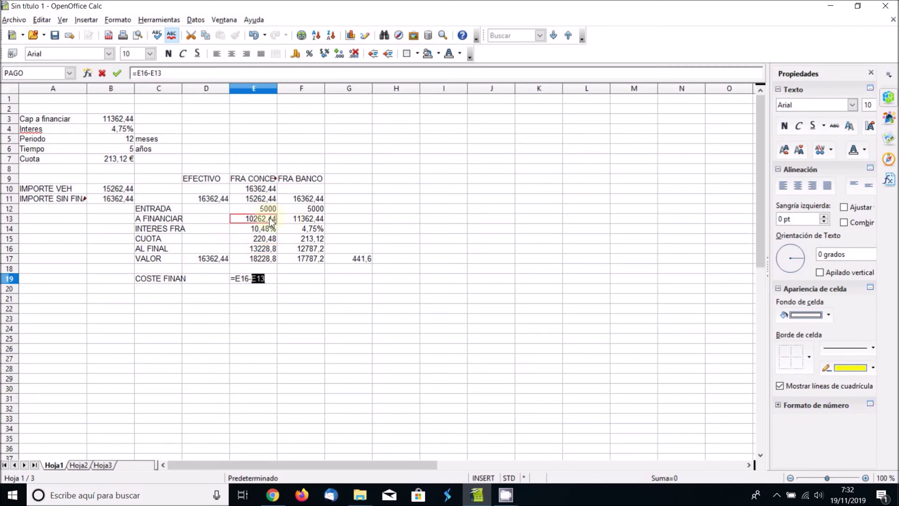
key("Return")
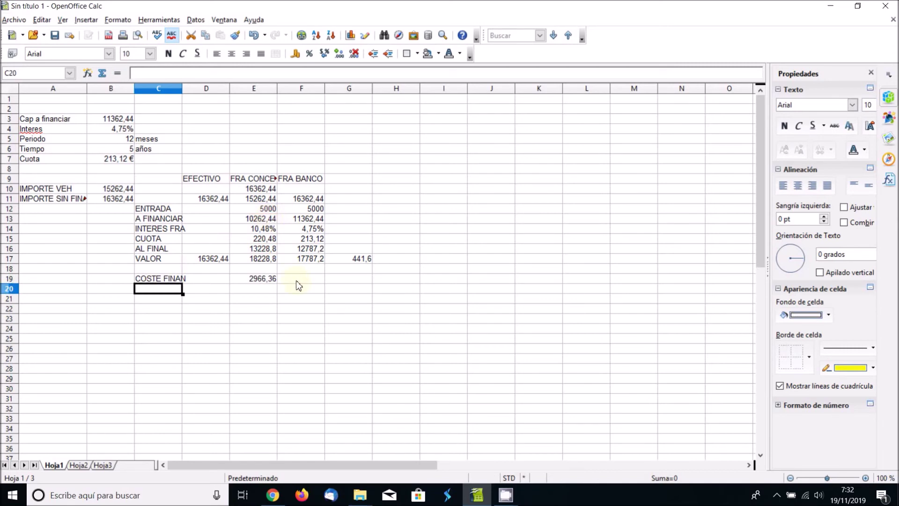
- Calculate the bank's financing cost in F19 with =F16-F13
left_click(298, 281)
type("=")
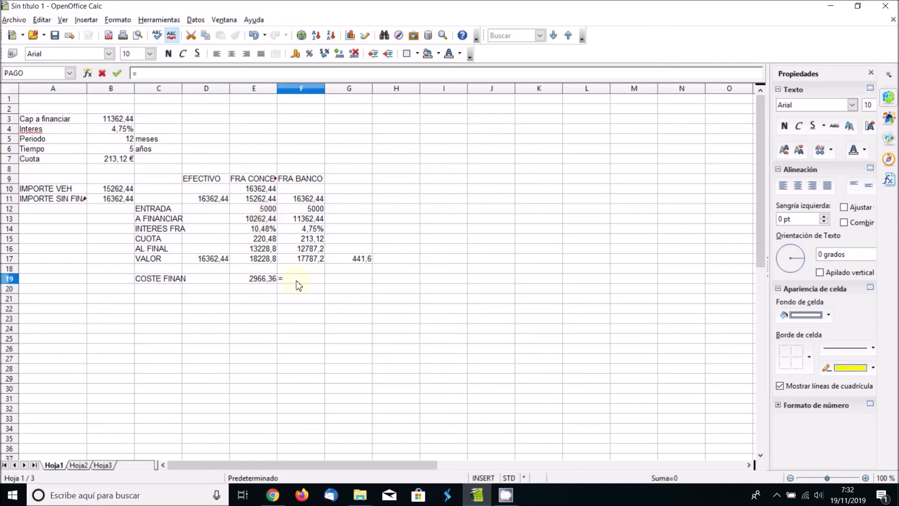
left_click(308, 249)
type("-")
left_click(304, 220)
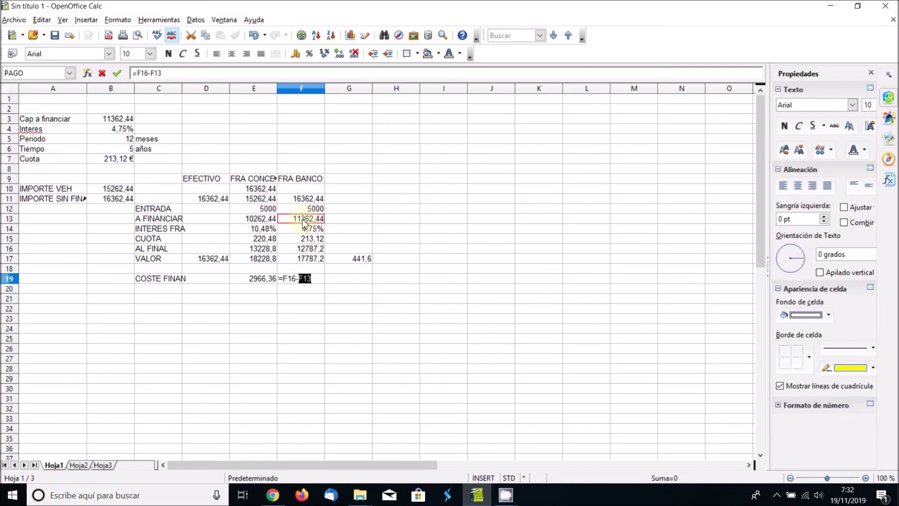
key("Return")
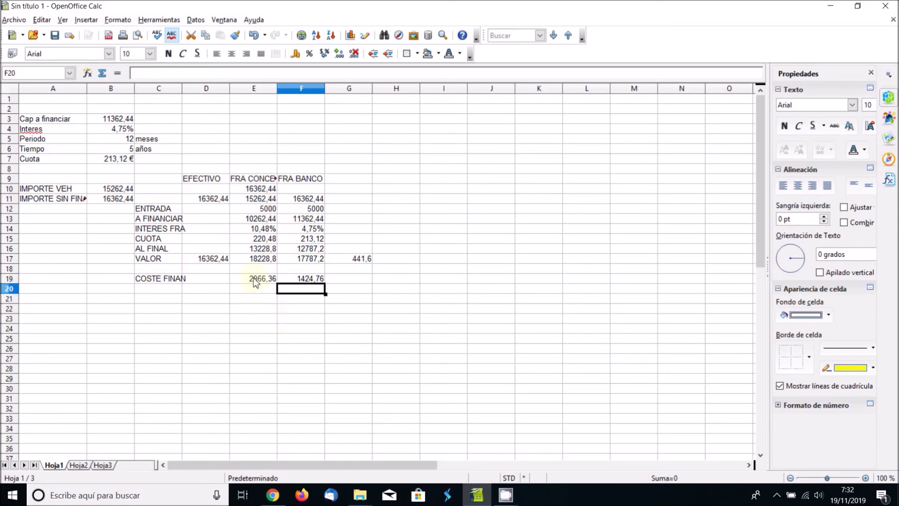
- Compare the financing costs in E19 and F19 with the interest rates in row 14 and the vehicle prices in row 11
left_click(254, 278)
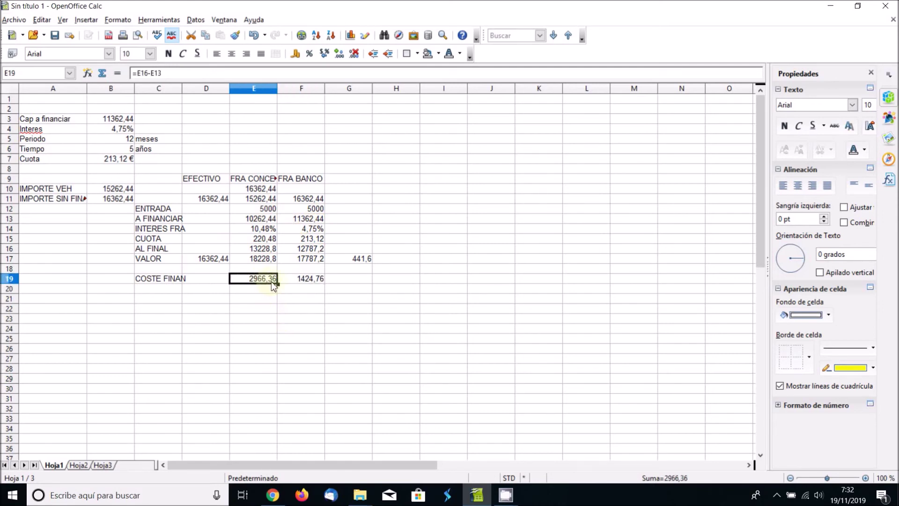
left_click(302, 284)
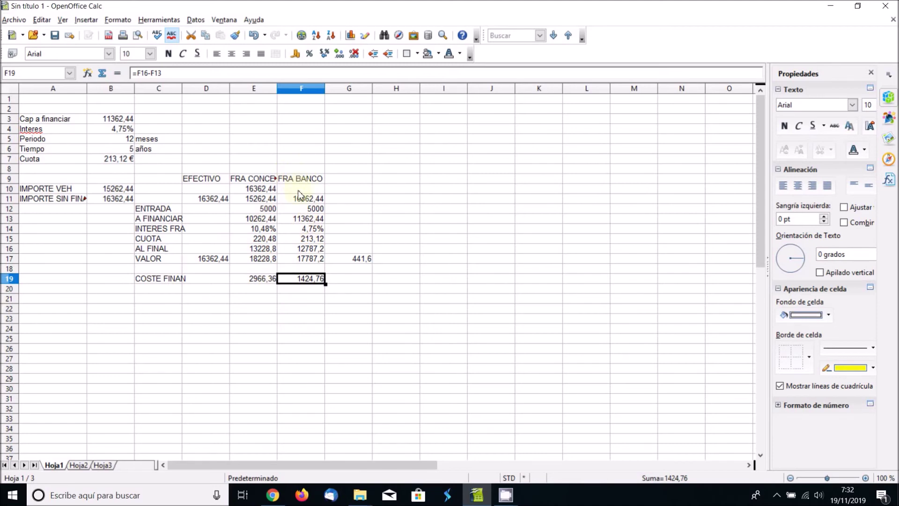
left_click(301, 231)
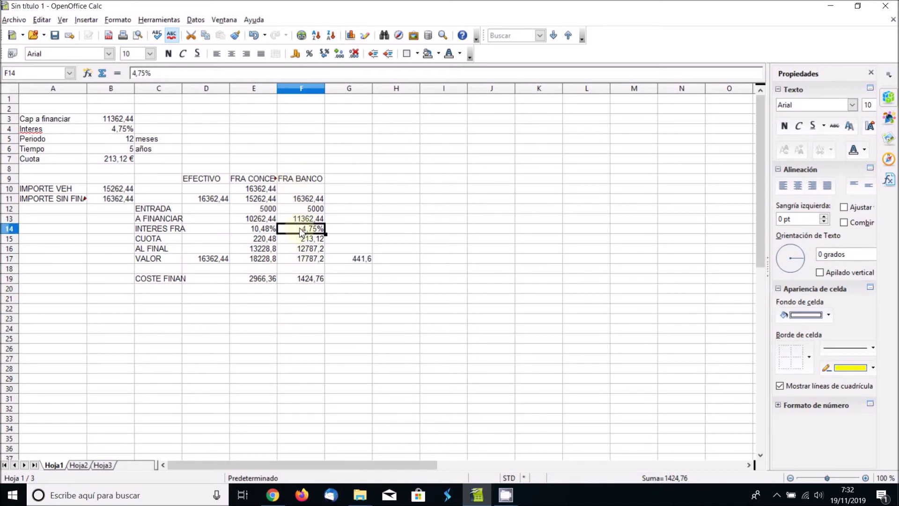
left_click(261, 232)
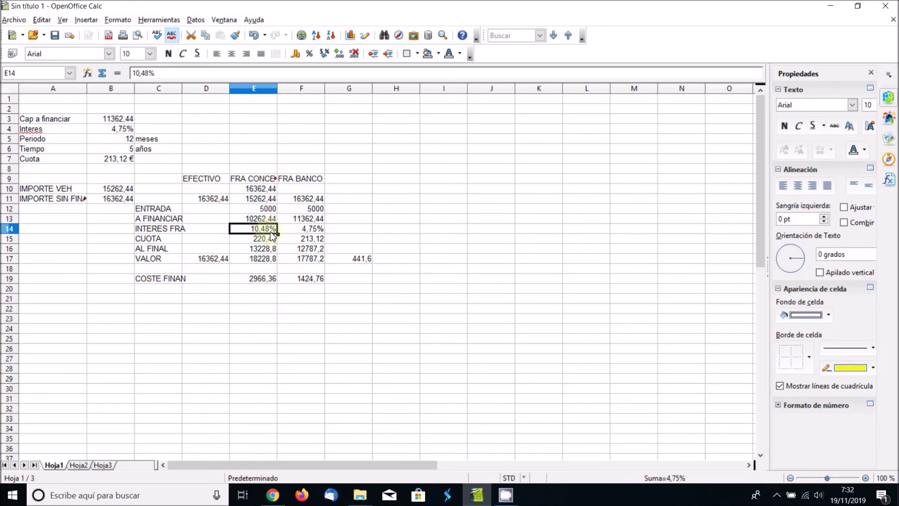
left_click(302, 229)
left_click(306, 201)
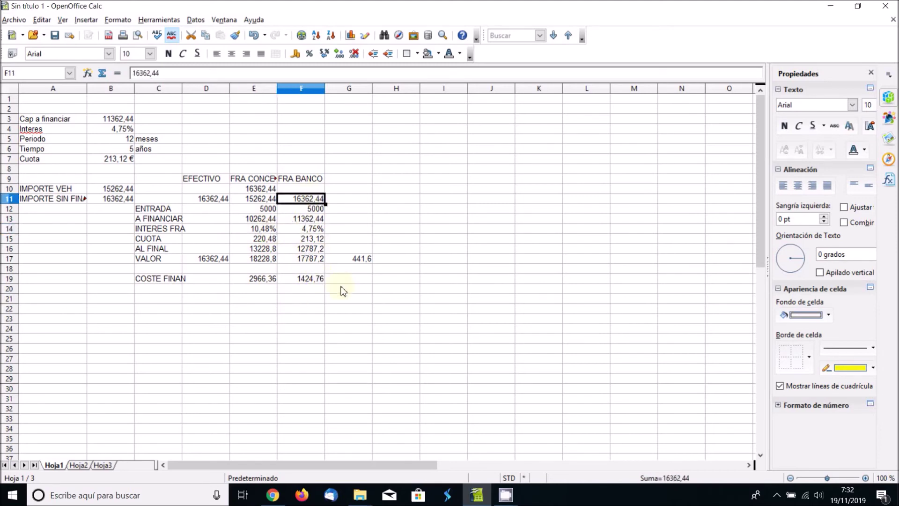
left_click(347, 280)
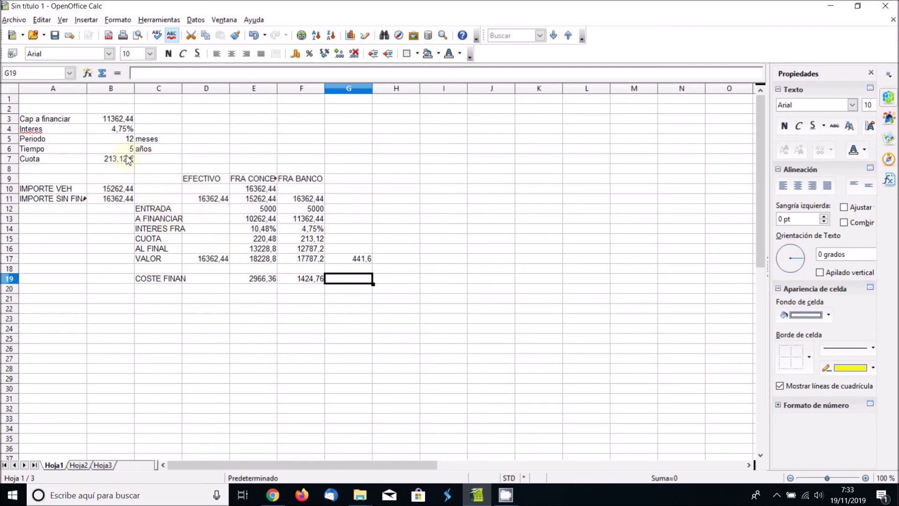
left_click(123, 133)
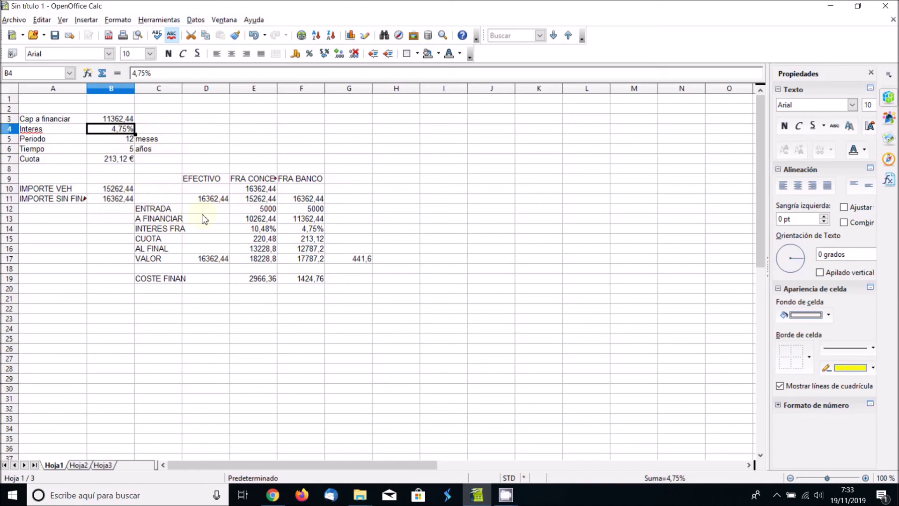
left_click(261, 230)
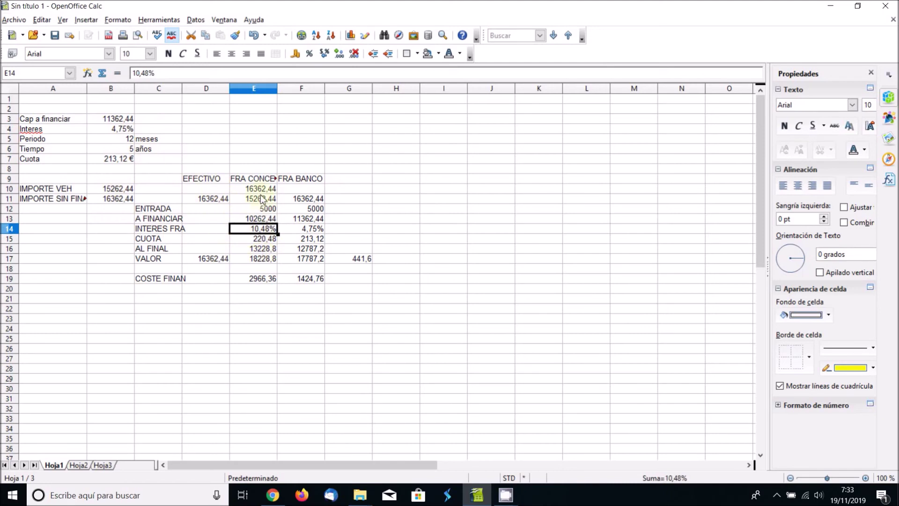
left_click(212, 200)
- Make the dealer-financed vehicle price in E11 bold with font size 10,5
left_click(261, 202)
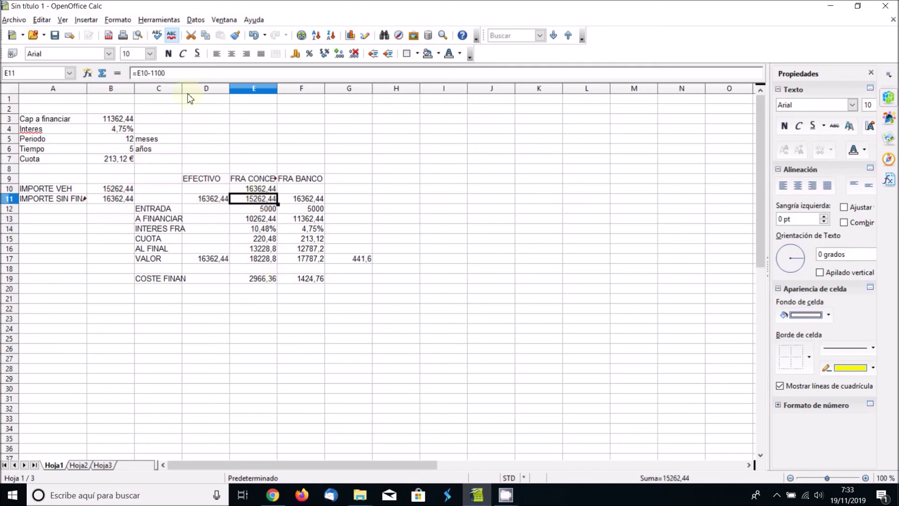
left_click(169, 54)
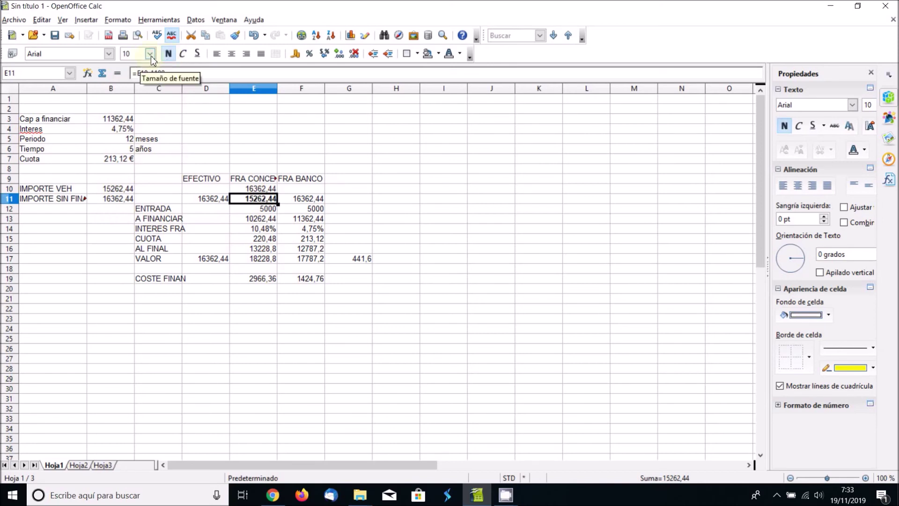
left_click(150, 55)
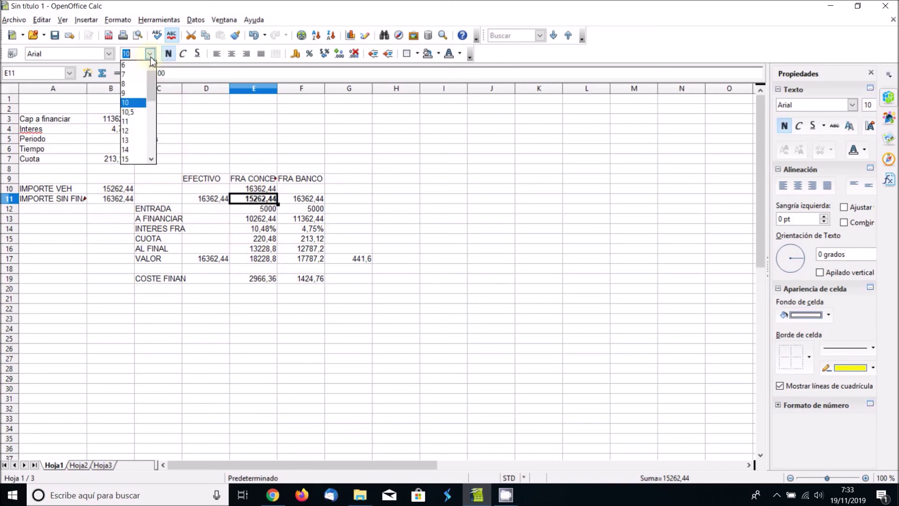
left_click(132, 114)
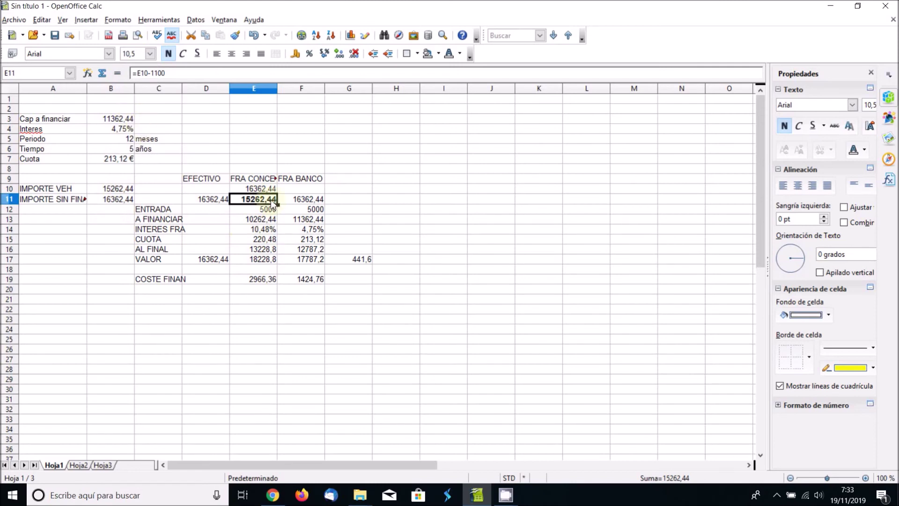
- Make the EFECTIVO total in D17 and the bank vehicle price in F11 bold
left_click(205, 201)
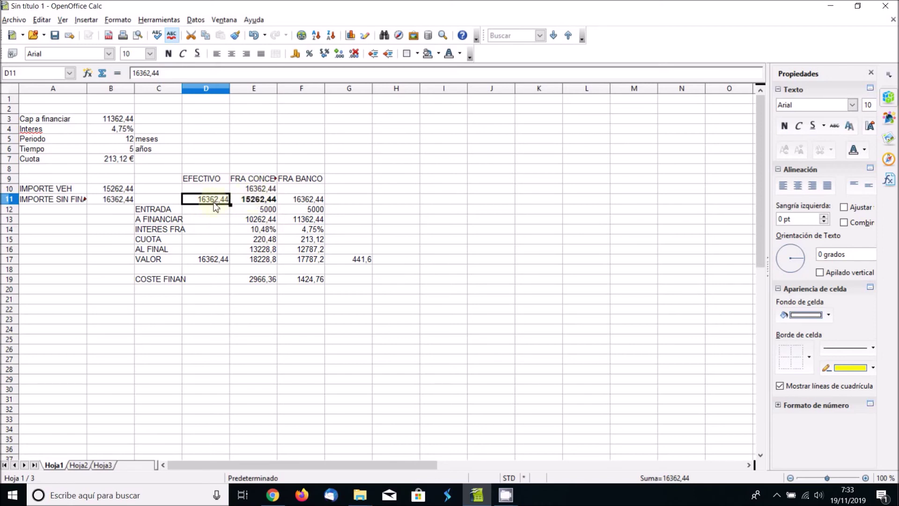
left_click(211, 260)
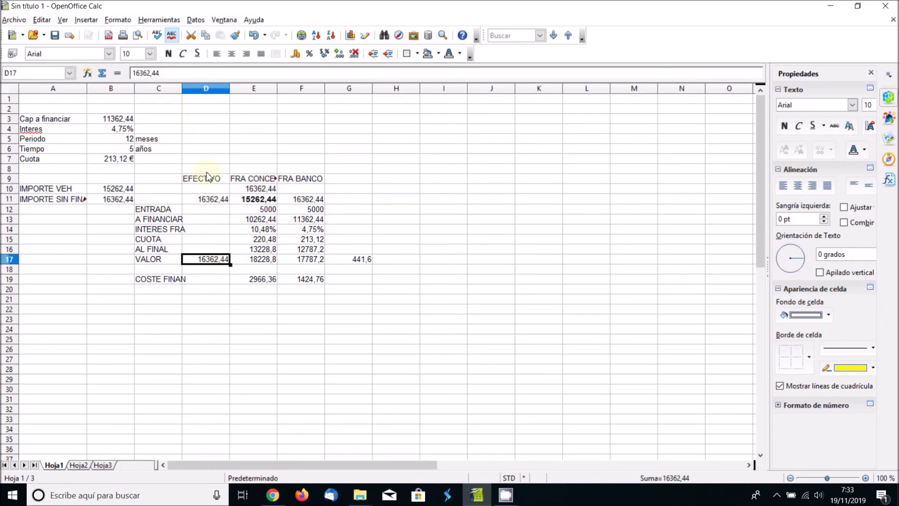
left_click(169, 55)
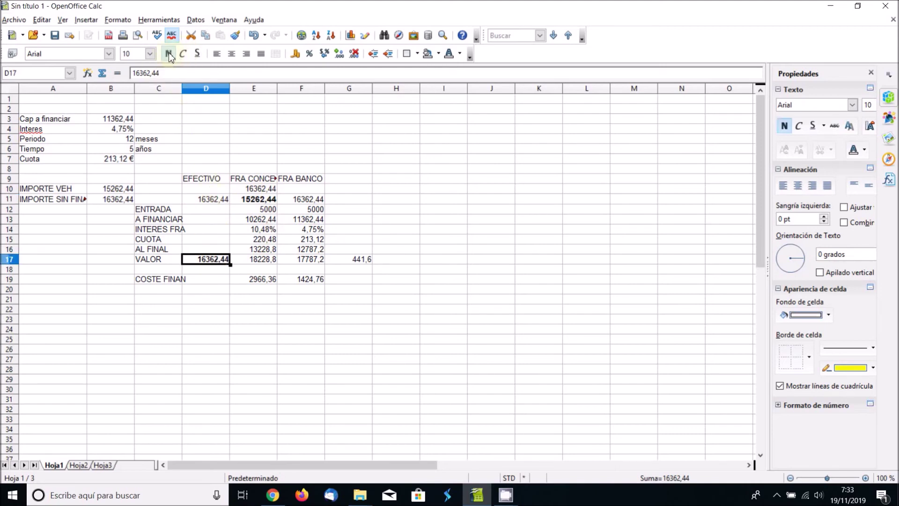
left_click(306, 201)
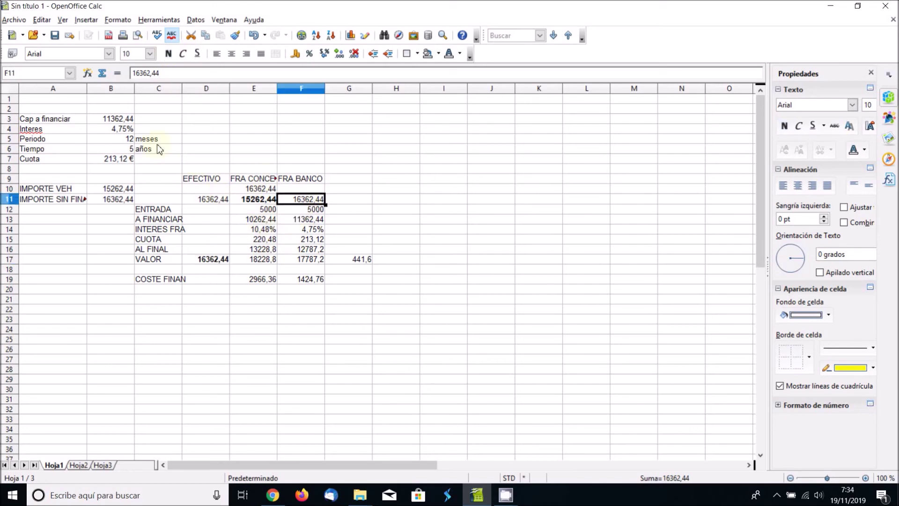
left_click(168, 53)
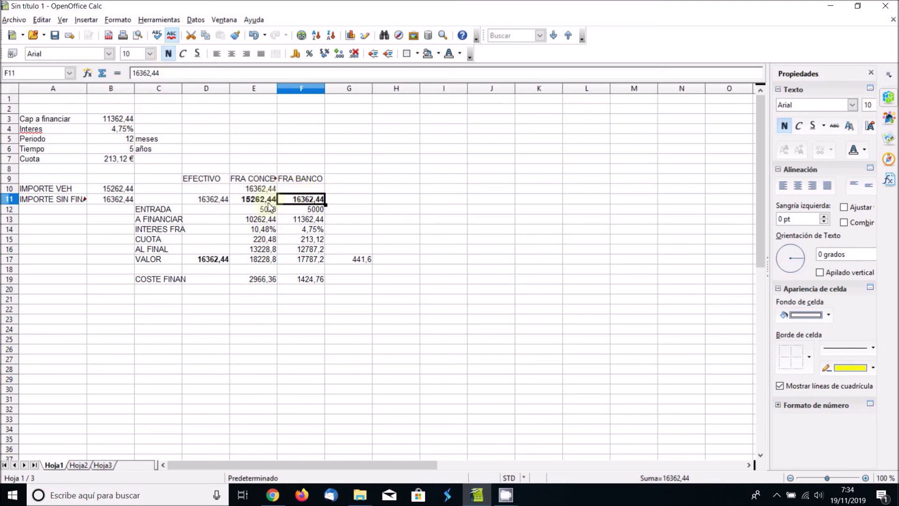
- Compare the dealer's and bank's interest rates in row 14 and their down payments in row 12
left_click(251, 229)
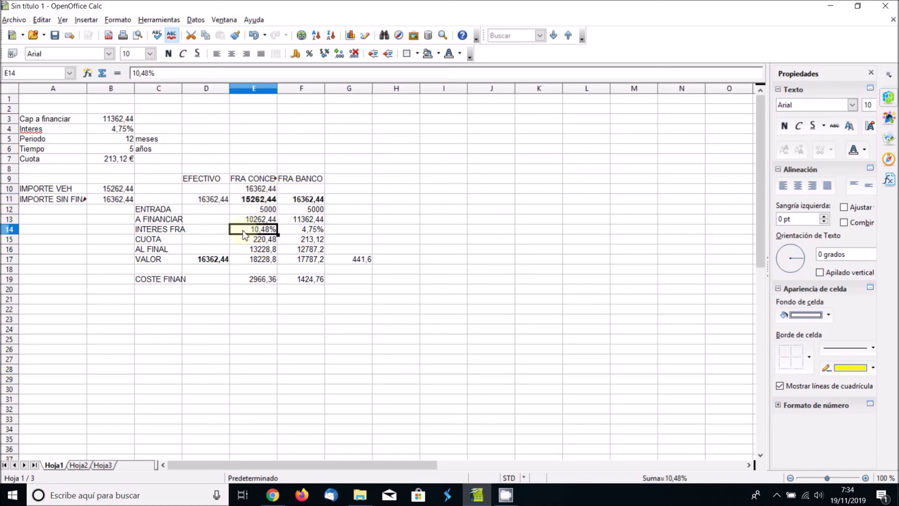
left_click(300, 232)
left_click(264, 231)
left_click(280, 234)
left_click(274, 232)
key("Up")
key("Up")
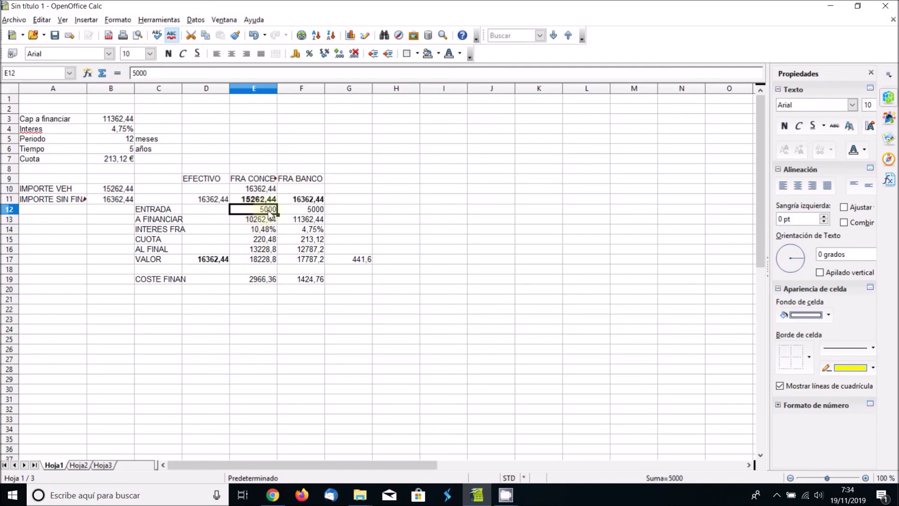
left_click(298, 209)
key("Left")
left_click(303, 213)
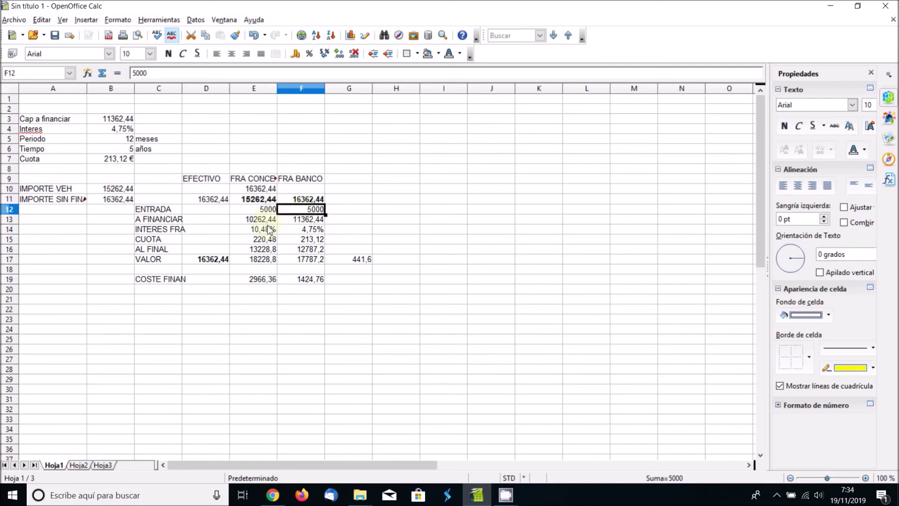
- Compare the dealer's and bank's financed amounts in row 13 and their instalments in row 15
left_click(266, 221)
key("Right")
left_click(267, 223)
left_click(293, 223)
left_click(271, 240)
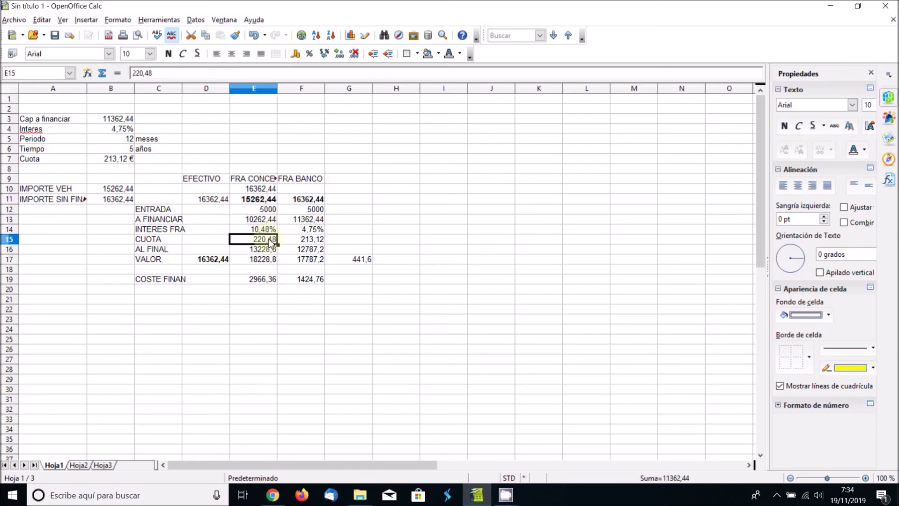
key("Right")
left_click(266, 244)
left_click(303, 242)
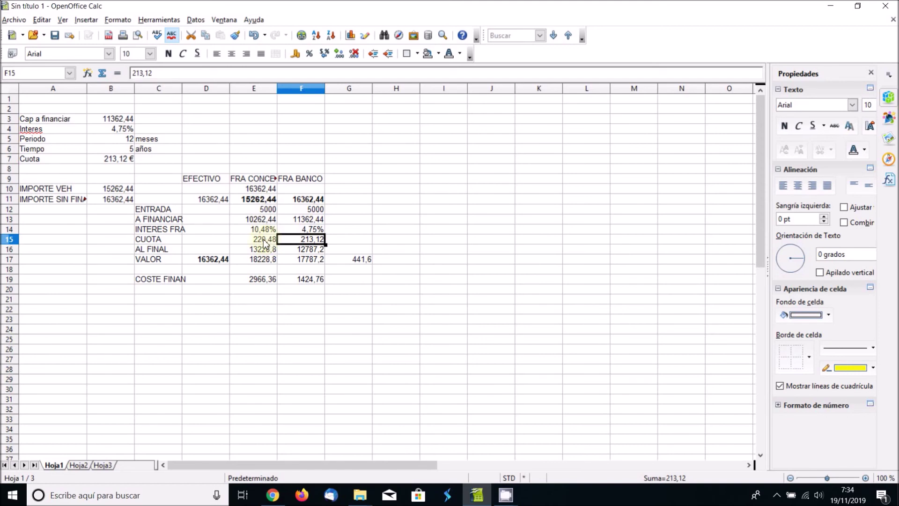
left_click(263, 240)
left_click(311, 243)
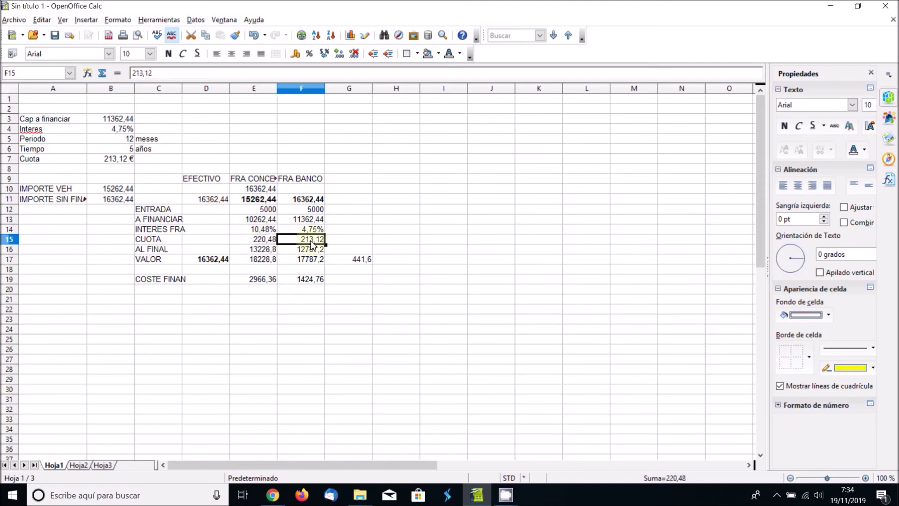
left_click(264, 242)
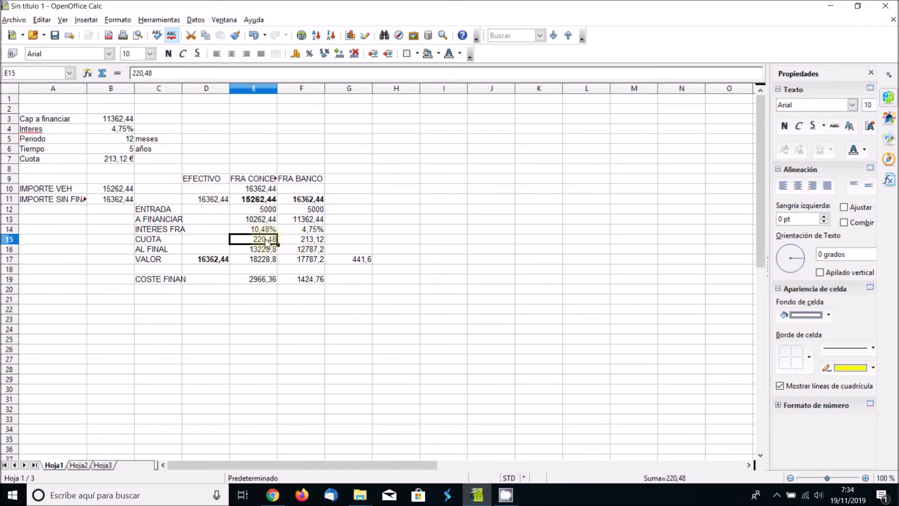
- Compare the AL FINAL repayments in row 16 and the financing costs in row 19, checking them against G17 and the bank price in F11
left_click(266, 252)
left_click(296, 251)
left_click(265, 281)
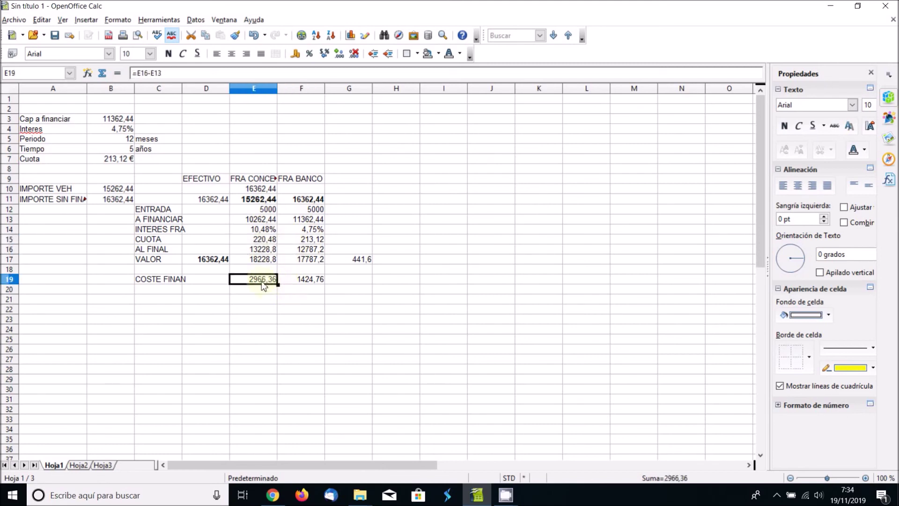
left_click(307, 284)
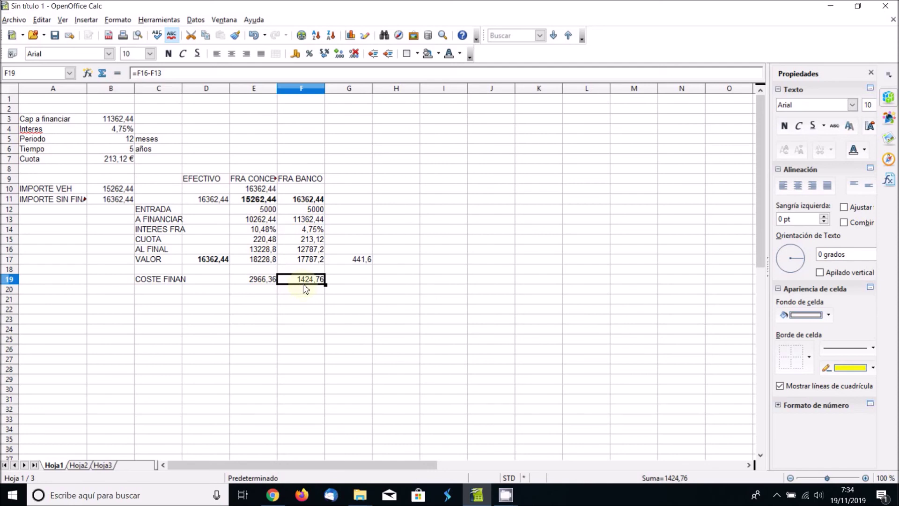
left_click(362, 259)
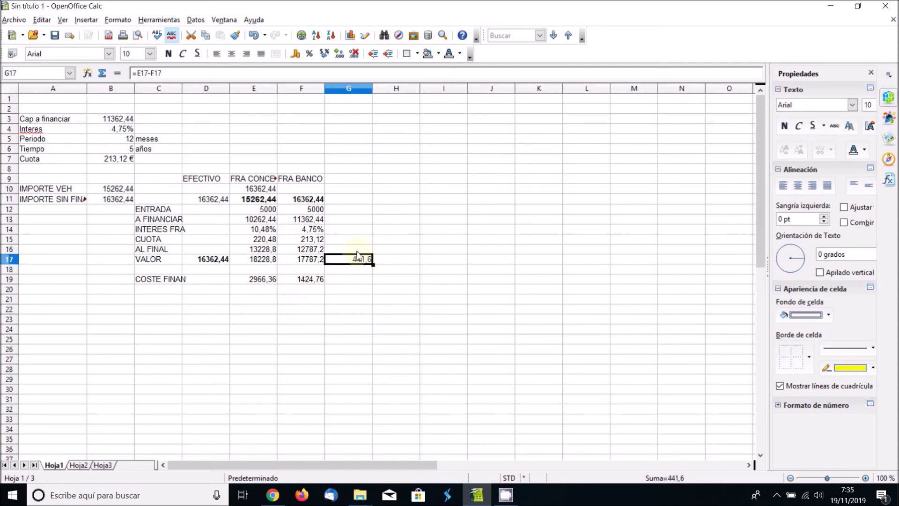
left_click(305, 283)
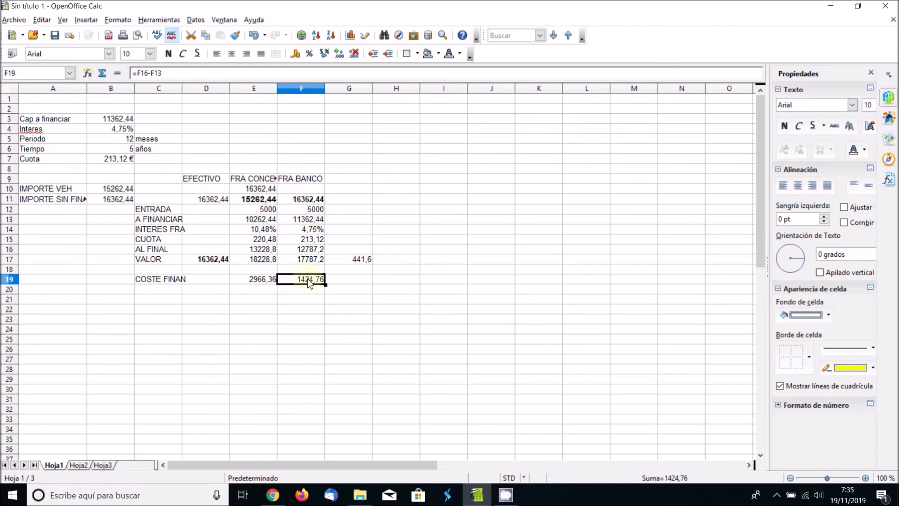
left_click(303, 202)
key("ctrl+b")
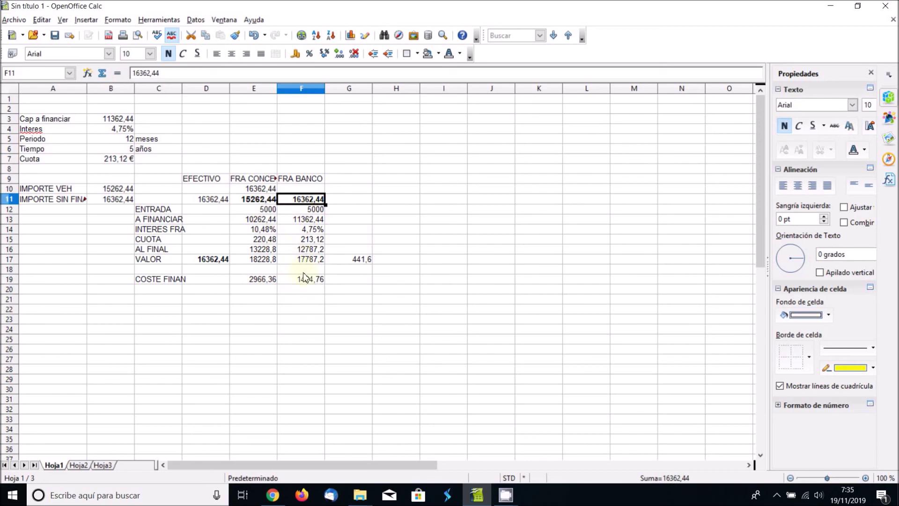
left_click(307, 279)
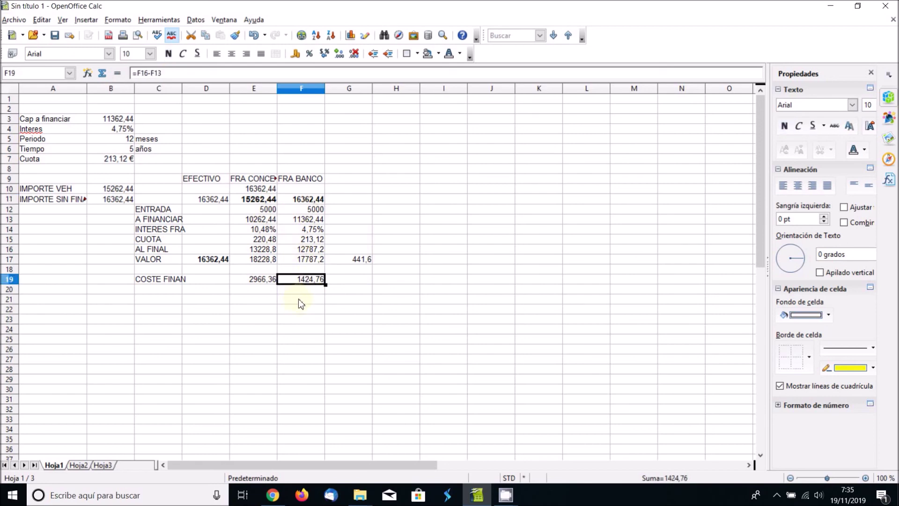
left_click(257, 280)
- Compare the dealer and bank VALOR totals in row 17 with their difference in G17 and the bank's financing cost in F19
left_click(313, 259)
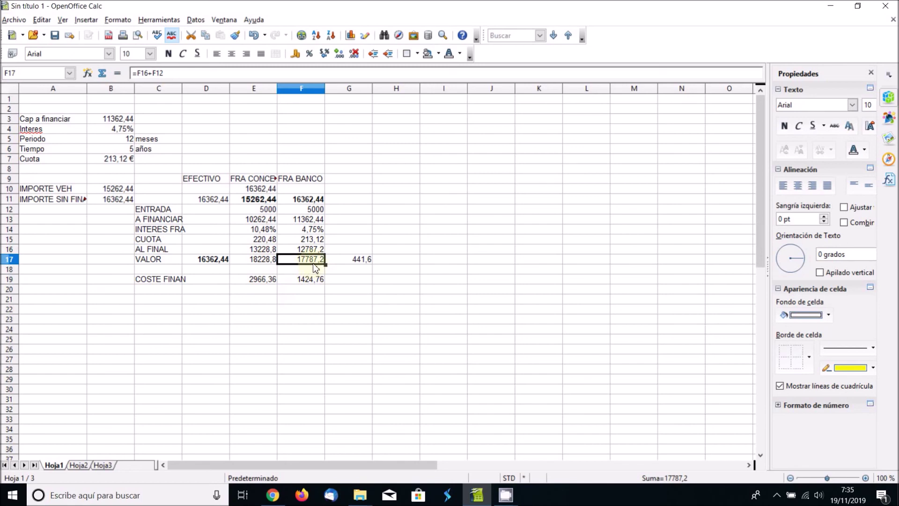
left_click(258, 267)
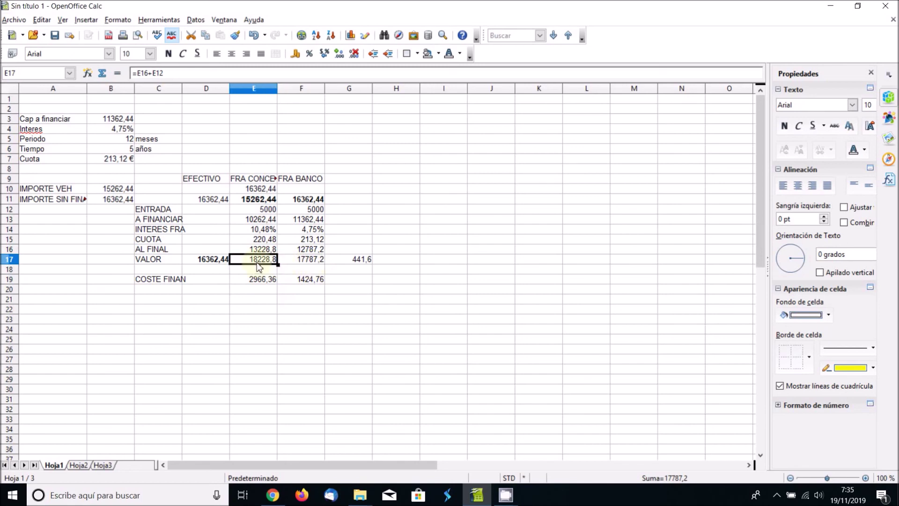
left_click(356, 265)
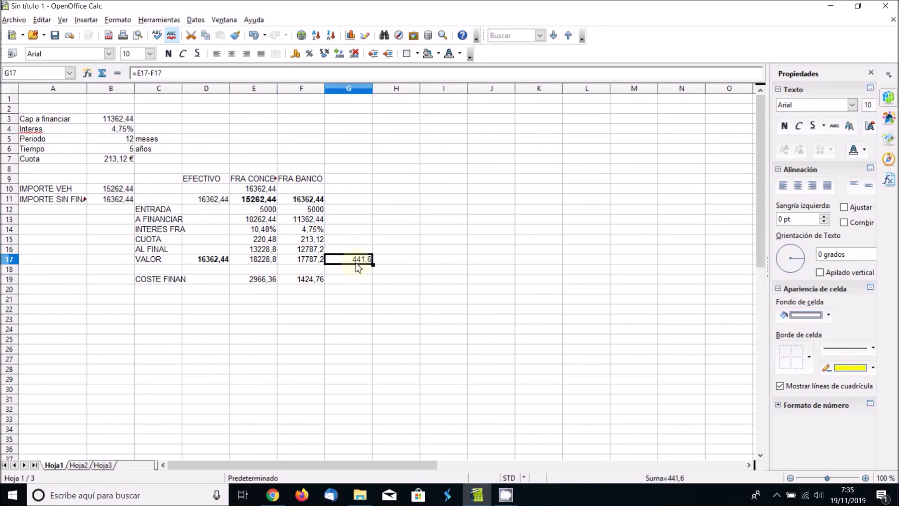
left_click(314, 263)
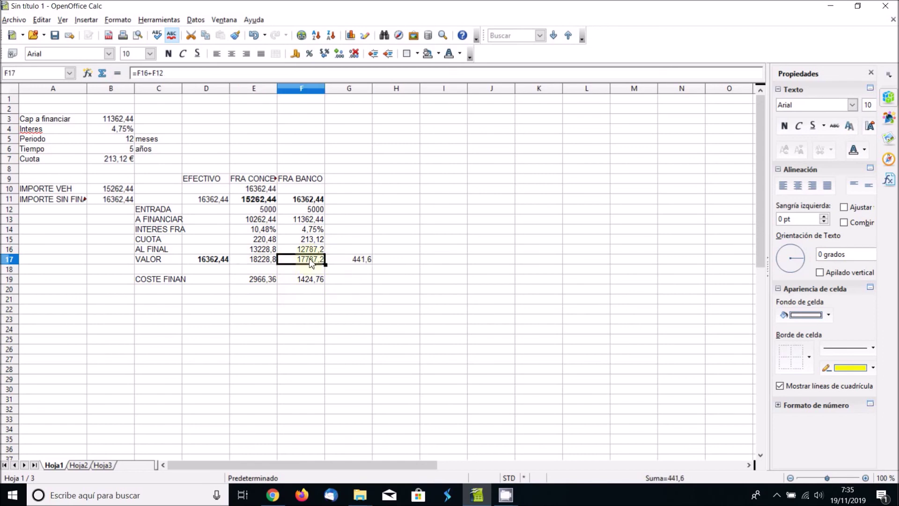
left_click(260, 263)
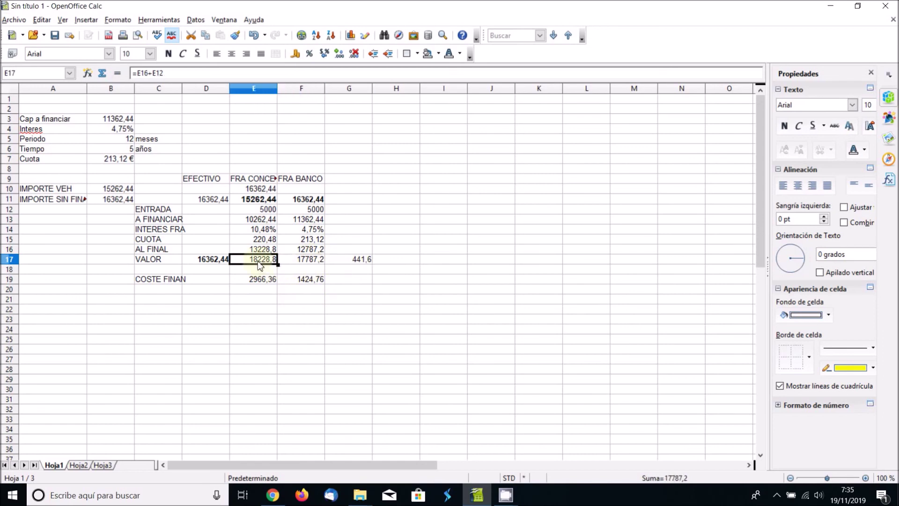
left_click(302, 283)
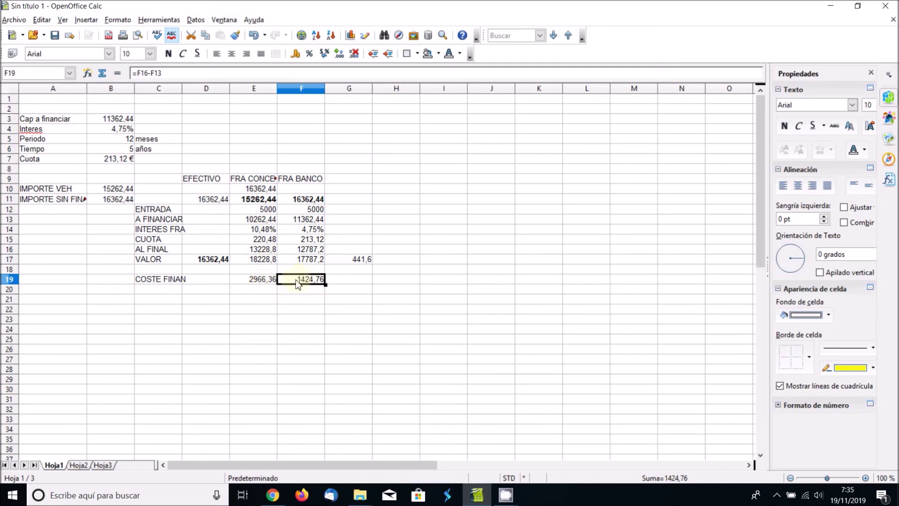
left_click(350, 259)
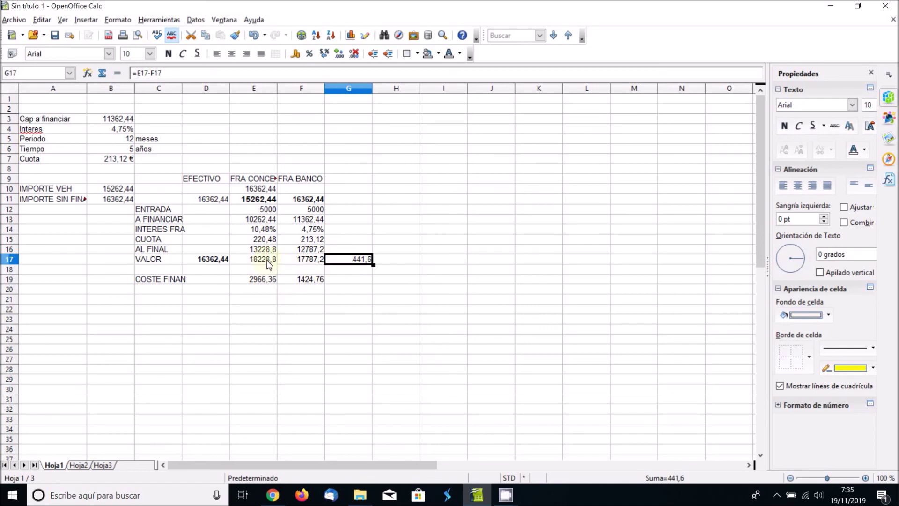
left_click(269, 262)
left_click(354, 262)
- Examine the FRA BANCO range F9:F19 against the EFECTIVO range D9:D19 and both financing costs in row 19
left_click(308, 180)
left_click_drag(308, 181, 308, 279)
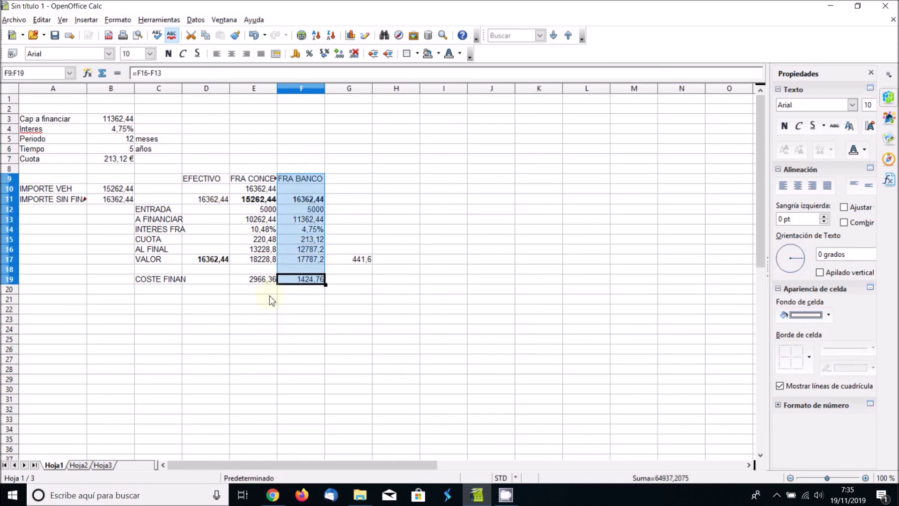
left_click_drag(206, 179, 214, 286)
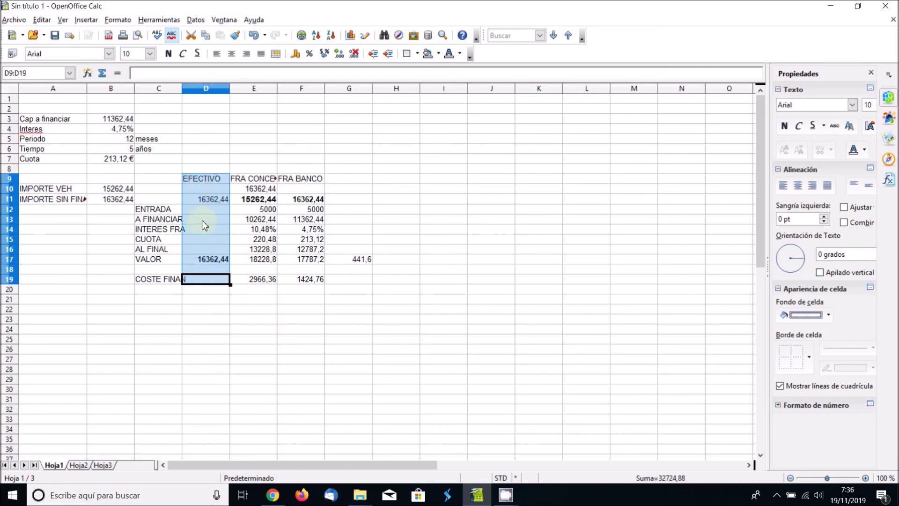
left_click(262, 279)
left_click(300, 280)
left_click(270, 282)
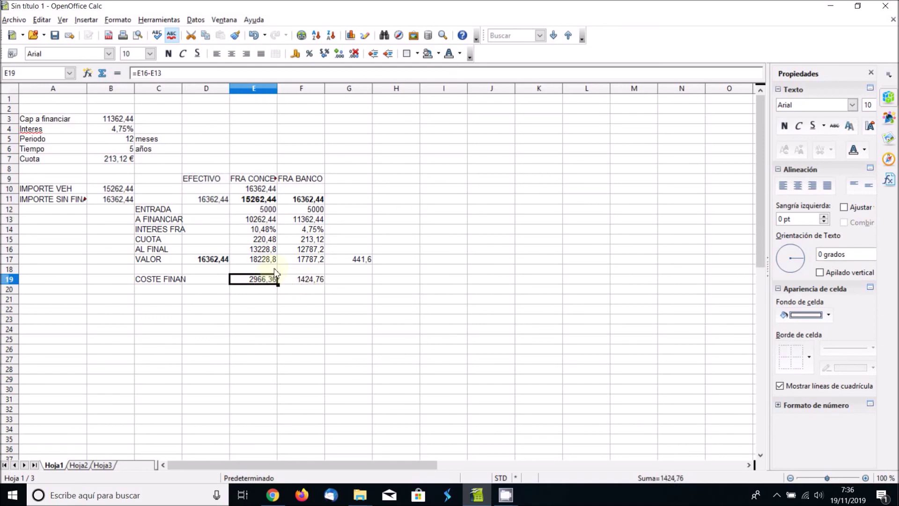
- Review the whole FRA BANCO column, including its interest rate in F14, repayment in F16 and total in F17
left_click_drag(298, 182, 300, 280)
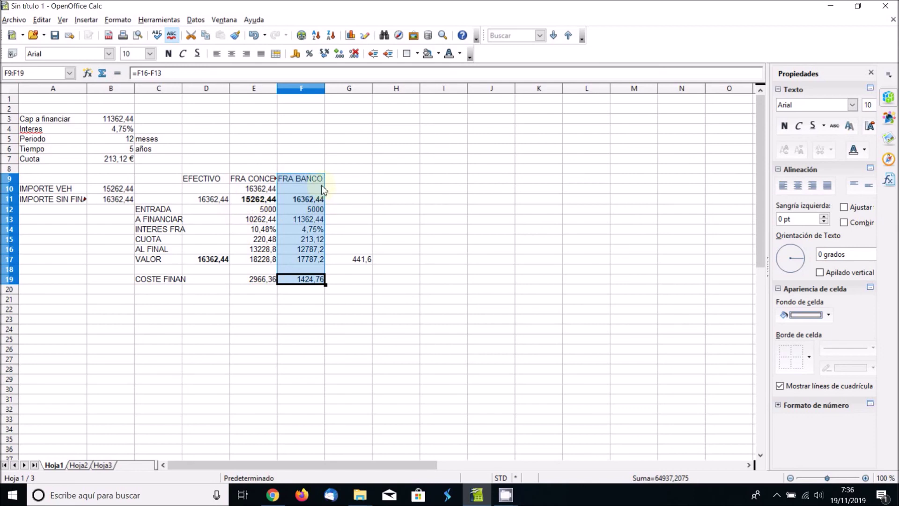
left_click_drag(311, 181, 316, 286)
left_click(327, 220)
left_click(314, 230)
left_click(311, 249)
left_click(311, 260)
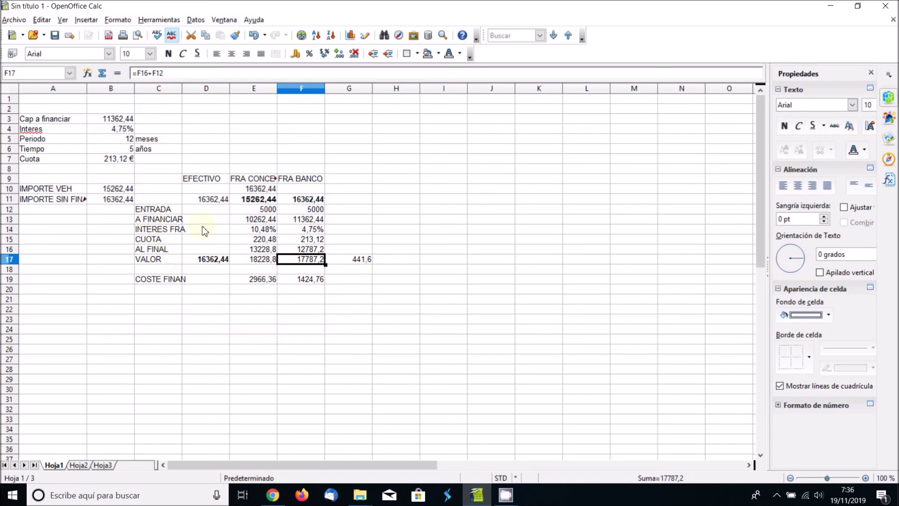
- Widen column C slightly so its row labels have more room
left_click_drag(185, 91, 189, 90)
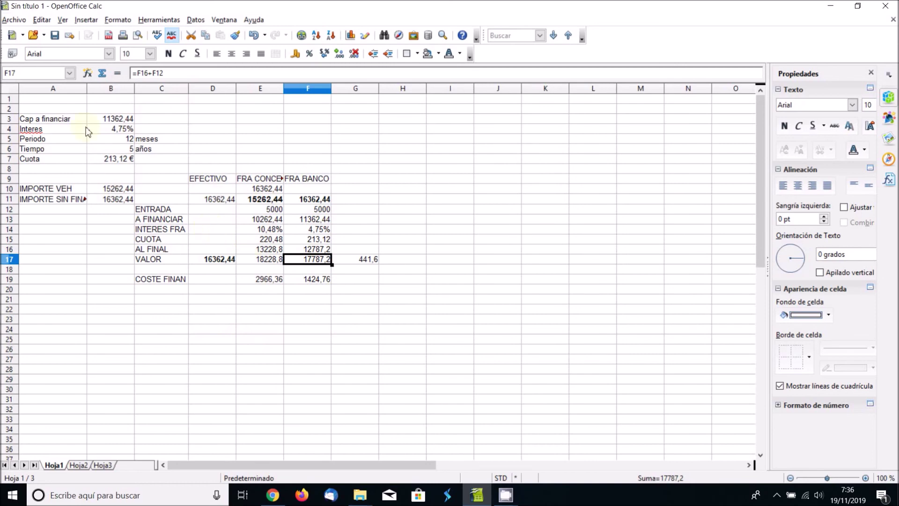